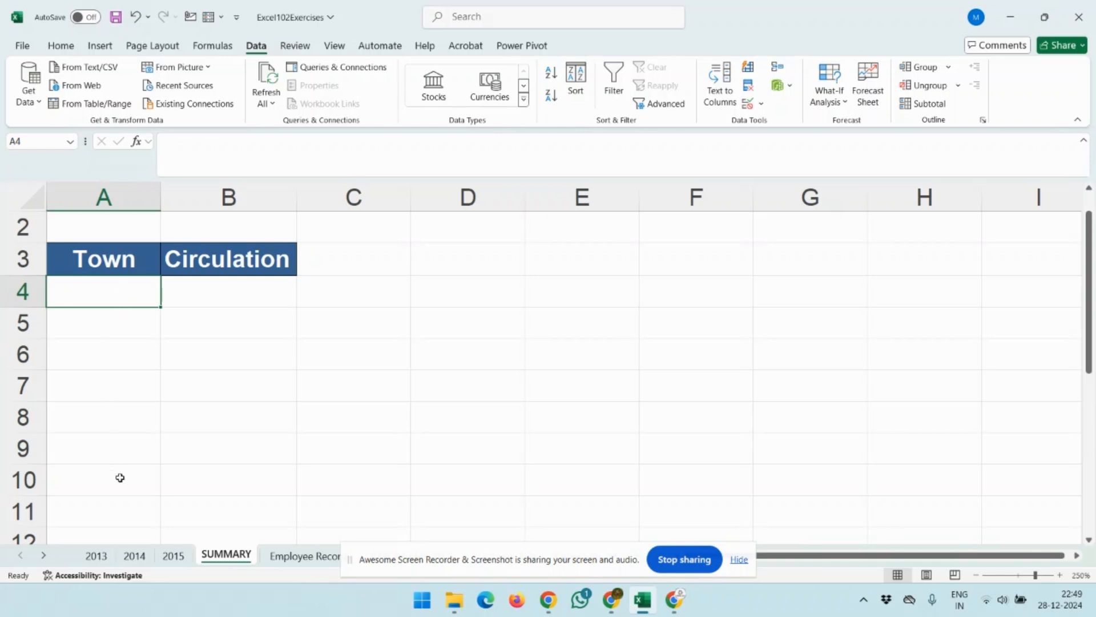
Step: Copy the five town names in A4:A8 of the 2015 sheet
{"action": "left_click", "coordinate": [173, 555]}
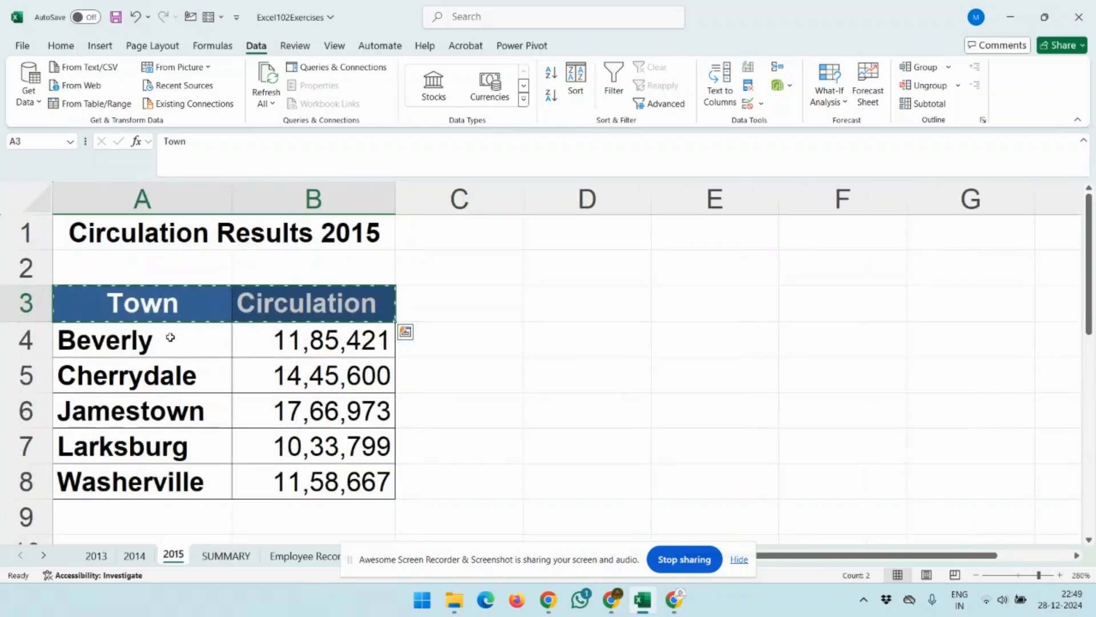
{"action": "left_click", "coordinate": [152, 343]}
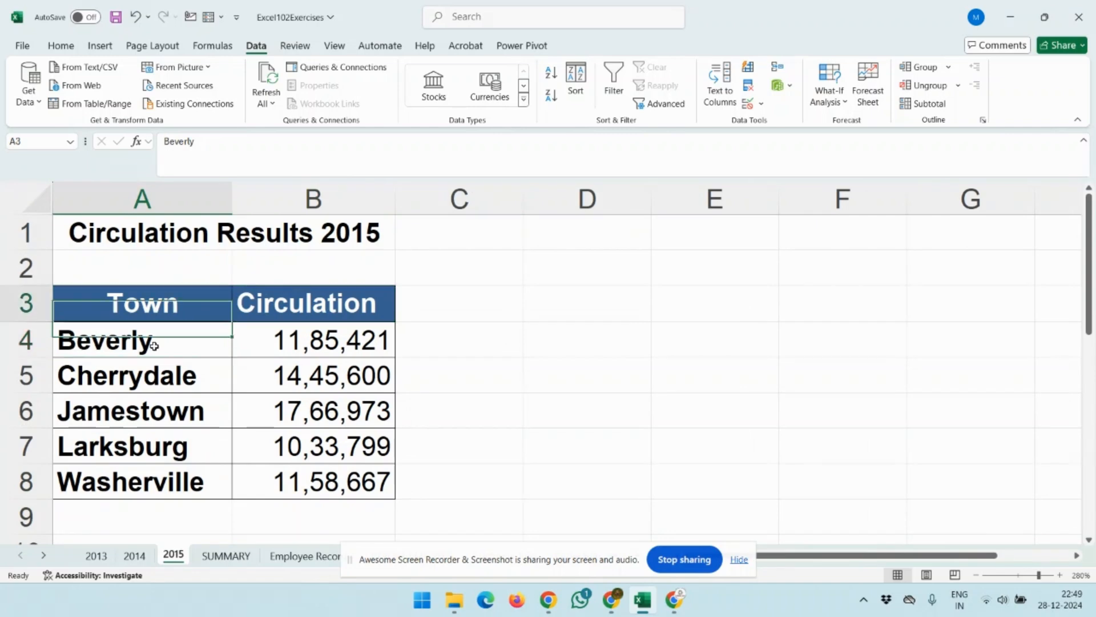
{"action": "key", "text": "Up"}
{"action": "key", "text": "shift+Right"}
{"action": "key", "text": "ctrl+v"}
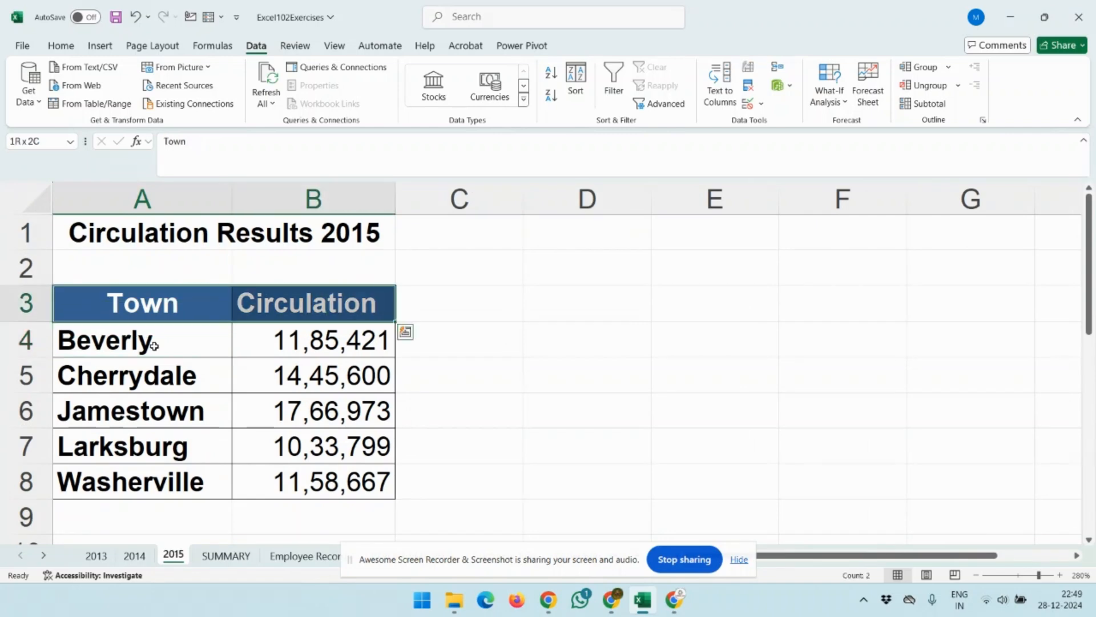
{"action": "key", "text": "ctrl+q"}
{"action": "key", "text": "Escape"}
{"action": "key", "text": "Down"}
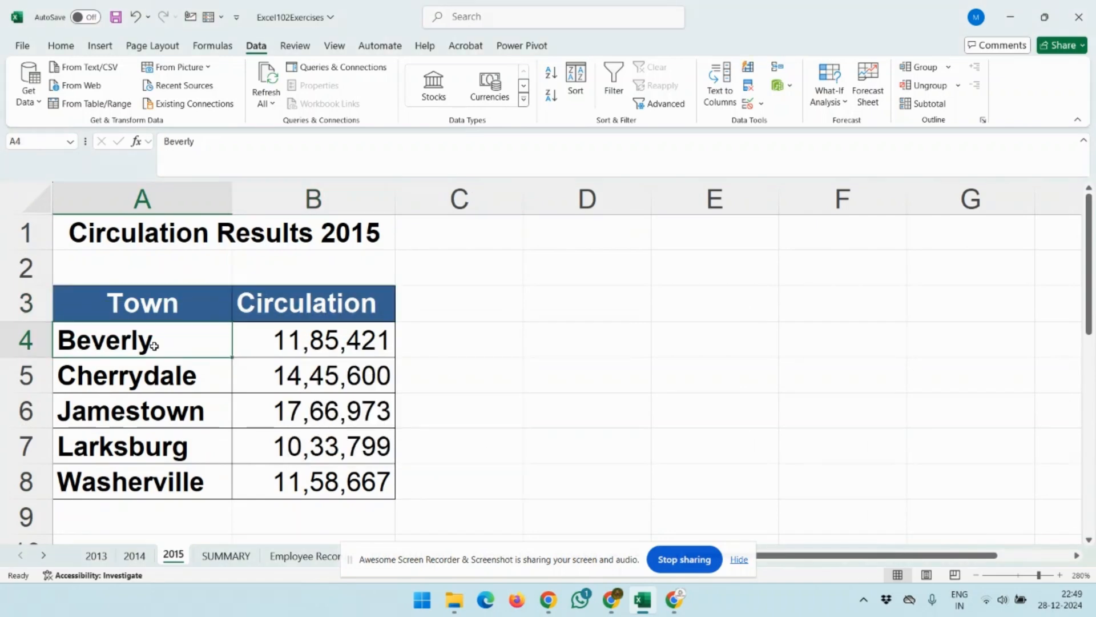
{"action": "key", "text": "ctrl+shift+Down"}
{"action": "key", "text": "ctrl+c"}
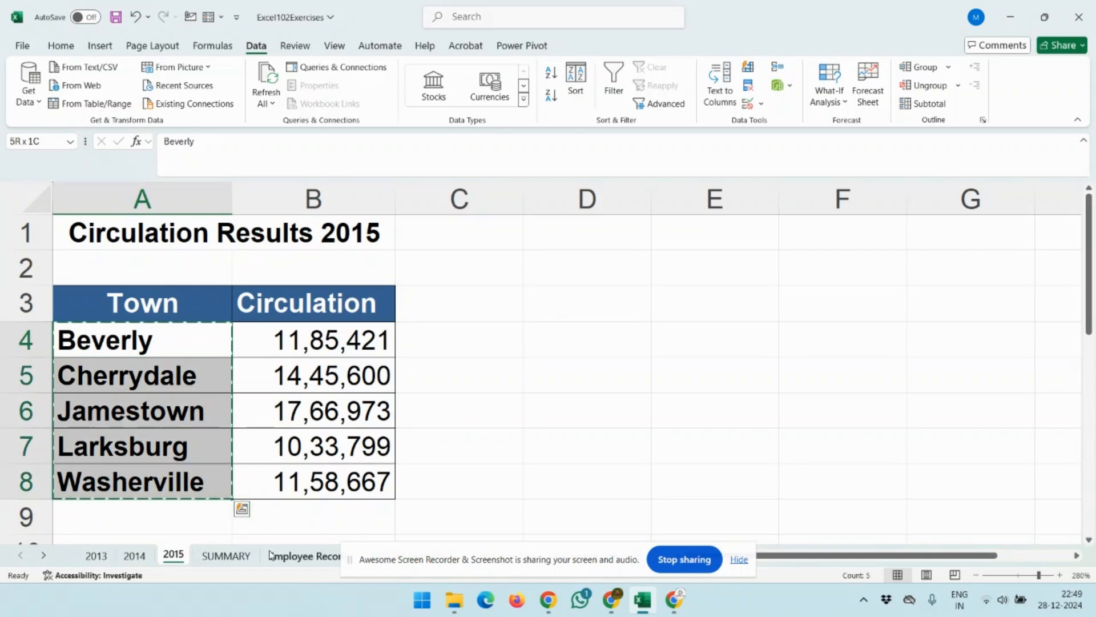
Step: Paste the copied town names into A4:A8 of the SUMMARY sheet
{"action": "left_click", "coordinate": [246, 556]}
{"action": "key", "text": "ctrl+v"}
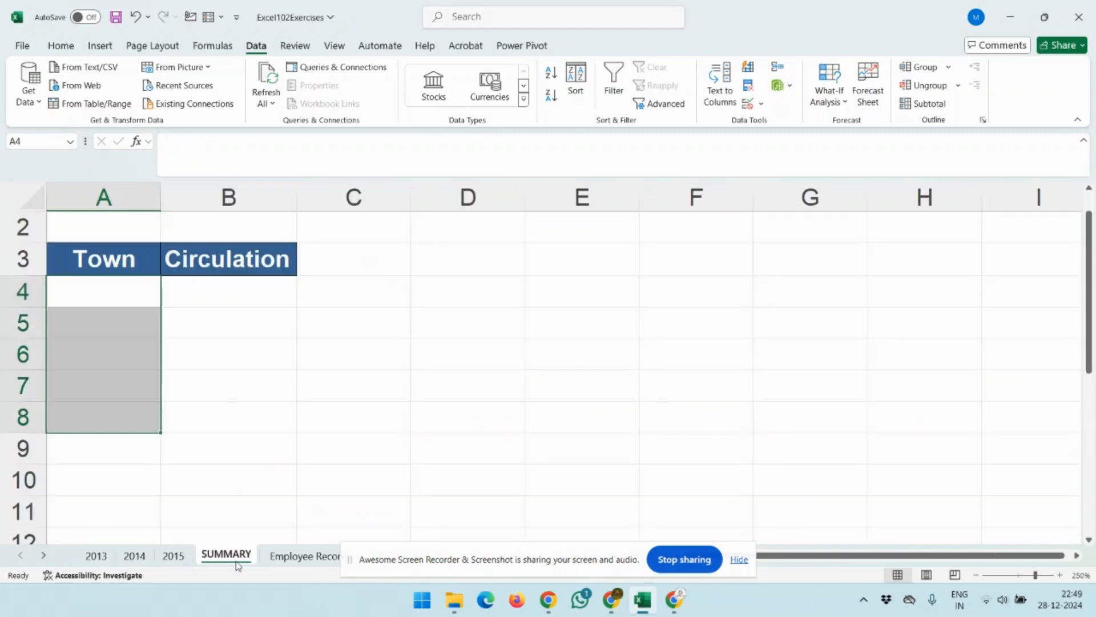
{"action": "key", "text": "Down"}
{"action": "key", "text": "Down"}
{"action": "key", "text": "Down"}
{"action": "key", "text": "Down"}
{"action": "key", "text": "Up"}
{"action": "key", "text": "Up"}
{"action": "key", "text": "Up"}
{"action": "key", "text": "Up"}
{"action": "key", "text": "Up"}
{"action": "key", "text": "Up"}
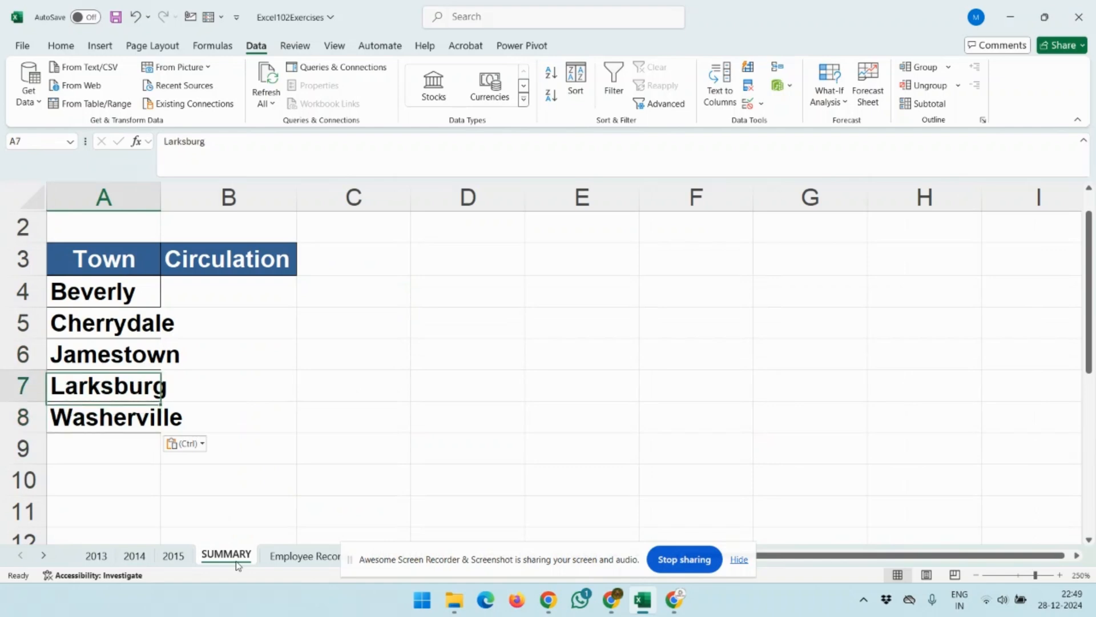
{"action": "key", "text": "Down"}
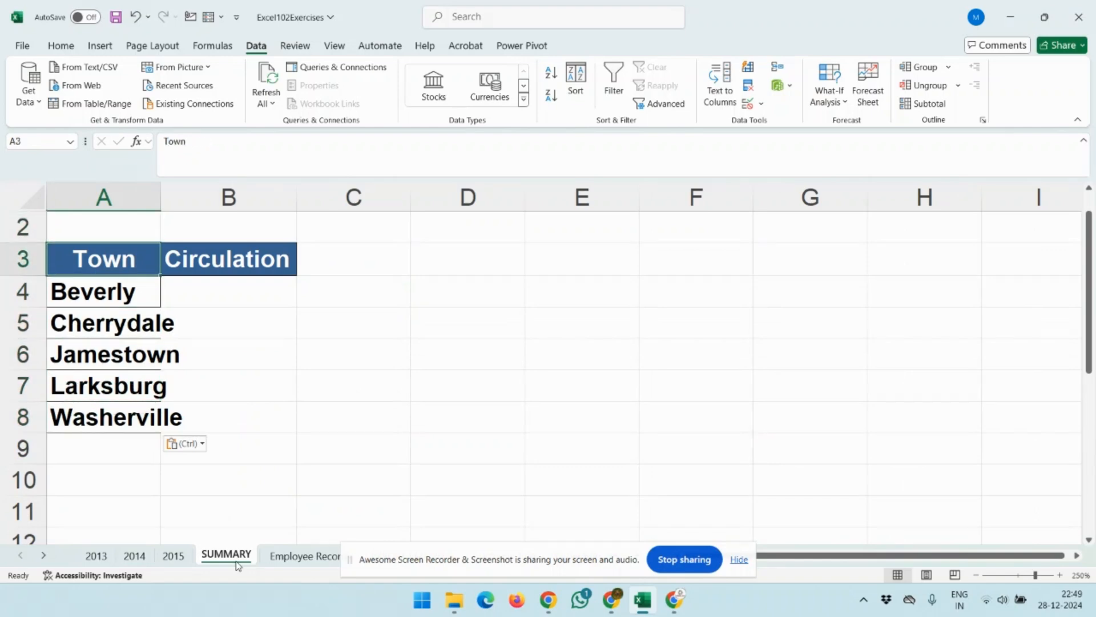
{"action": "key", "text": "Down"}
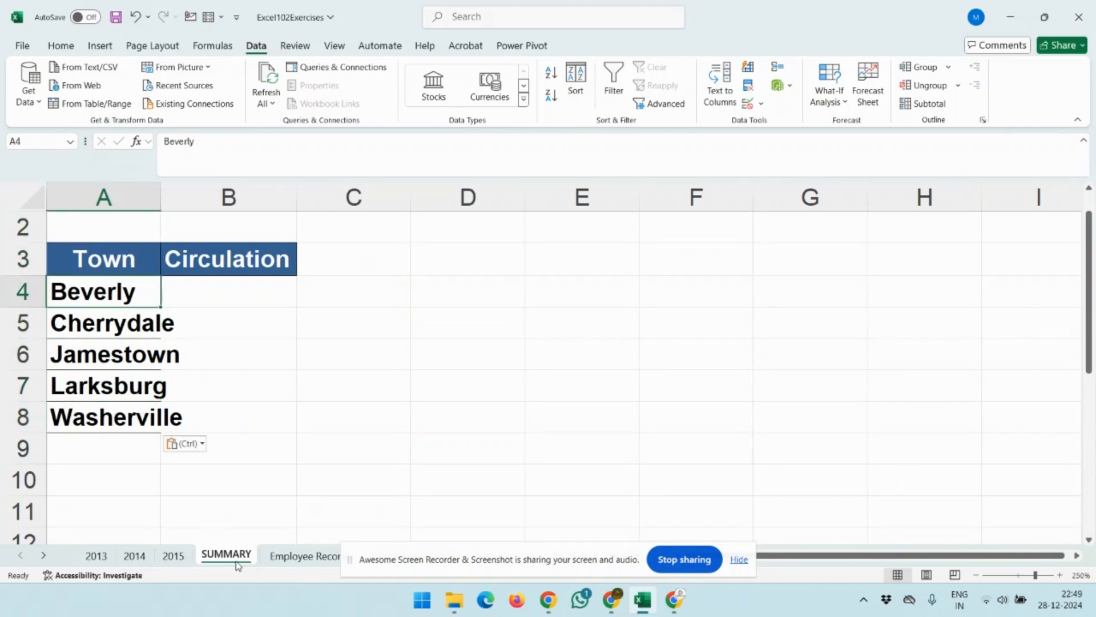
Step: In SUMMARY cell B4, enter the formula ='2013'!B4+'2014'!B4+'2015'!B4 to total Beverly's circulation across the three yearly sheets
{"action": "key", "text": "Right"}
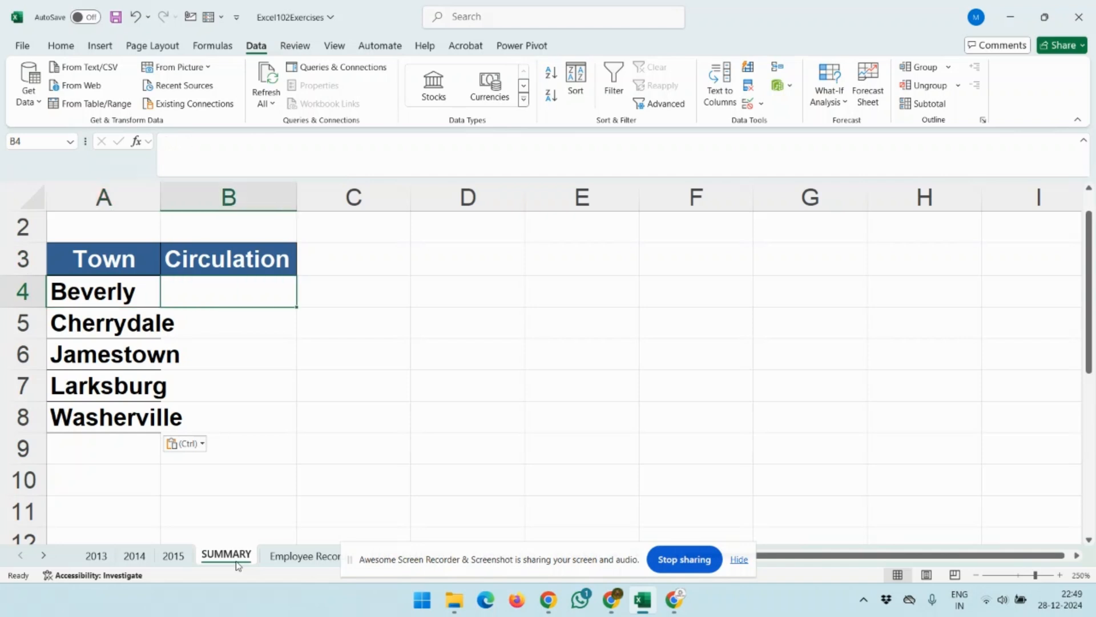
{"action": "type", "text": "="}
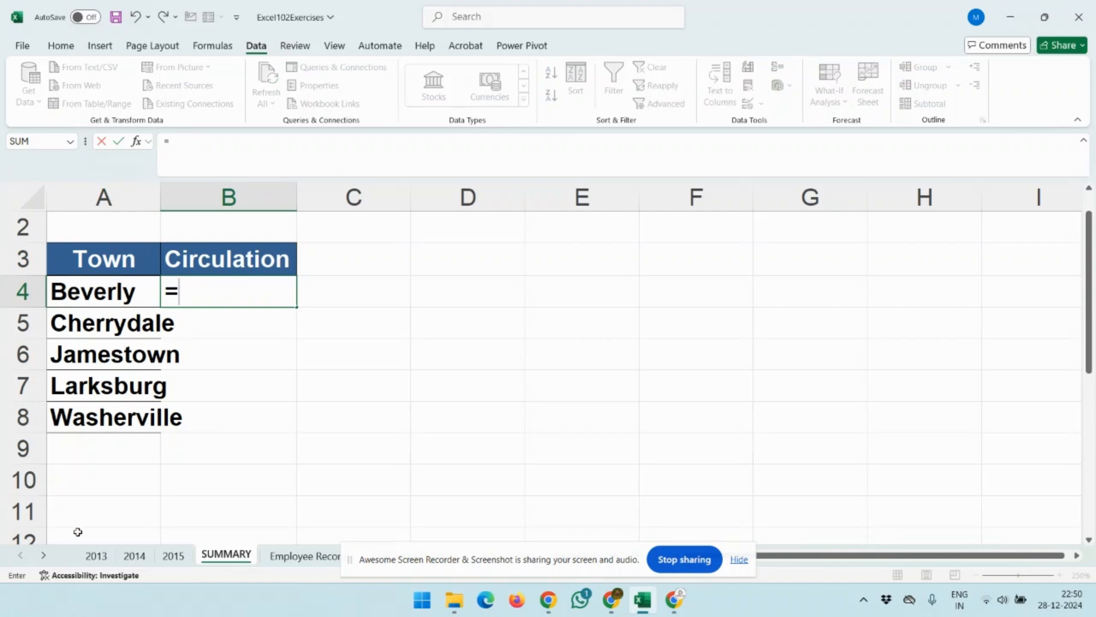
{"action": "left_click", "coordinate": [95, 555]}
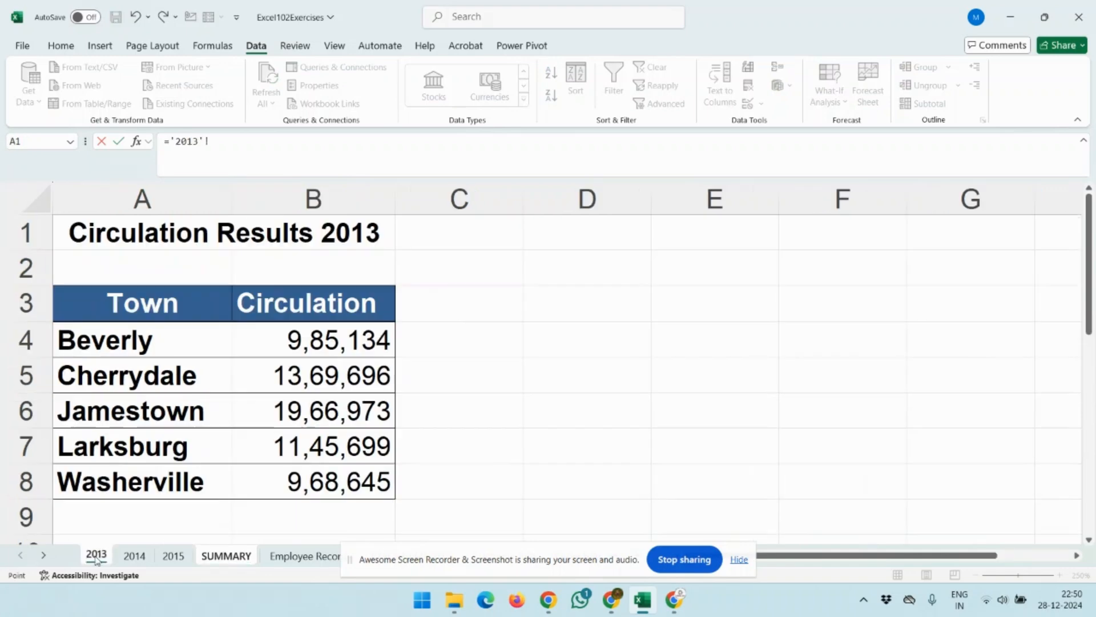
{"action": "left_click", "coordinate": [318, 346]}
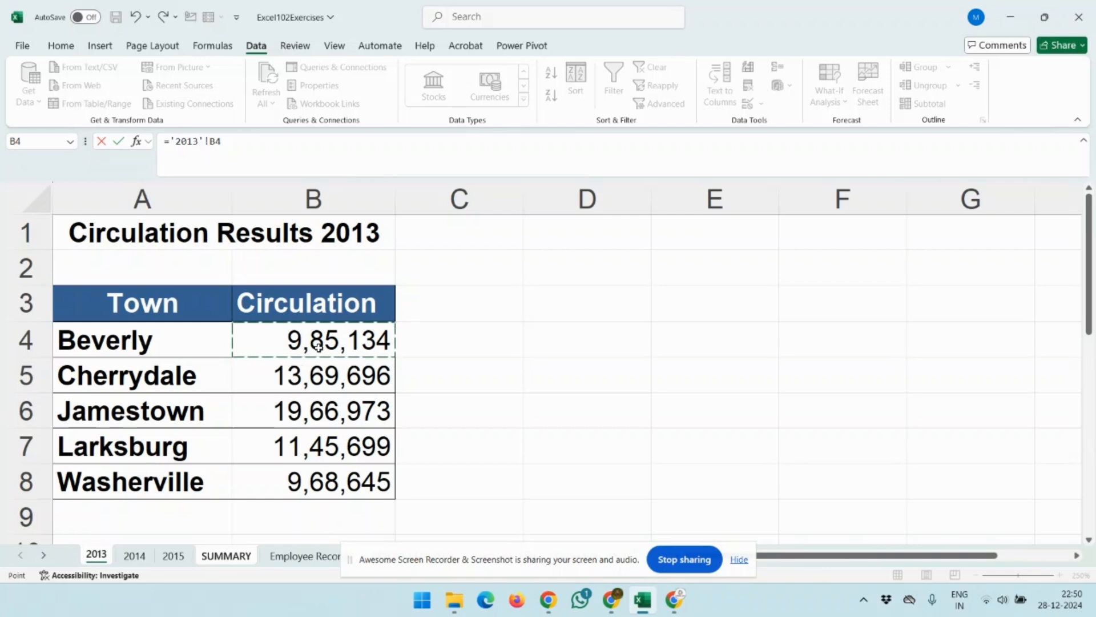
{"action": "type", "text": "+"}
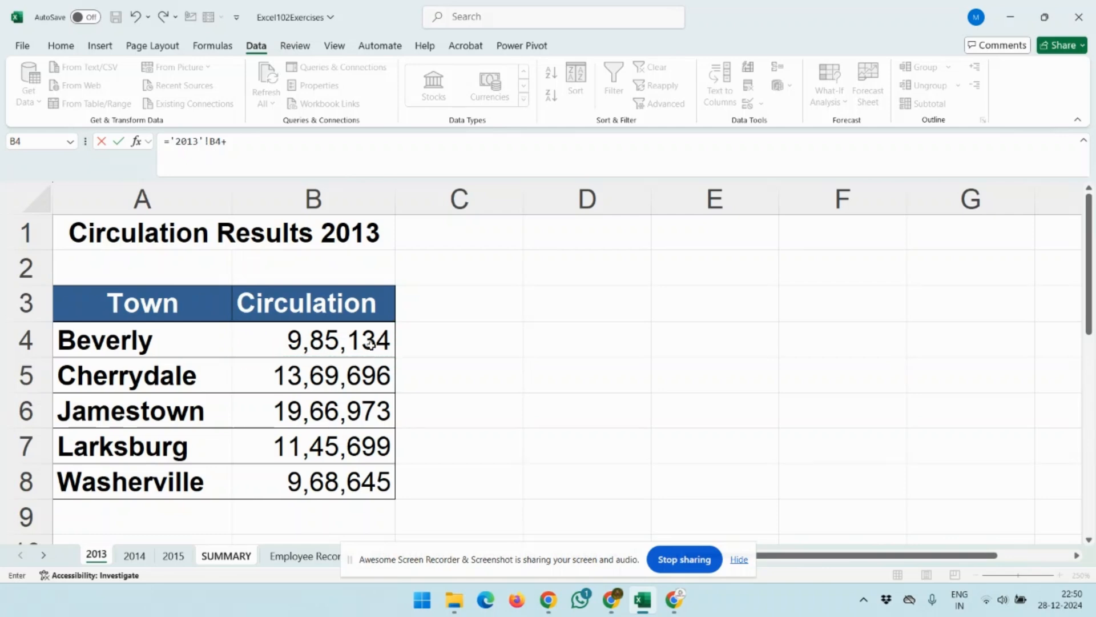
{"action": "left_click", "coordinate": [134, 555]}
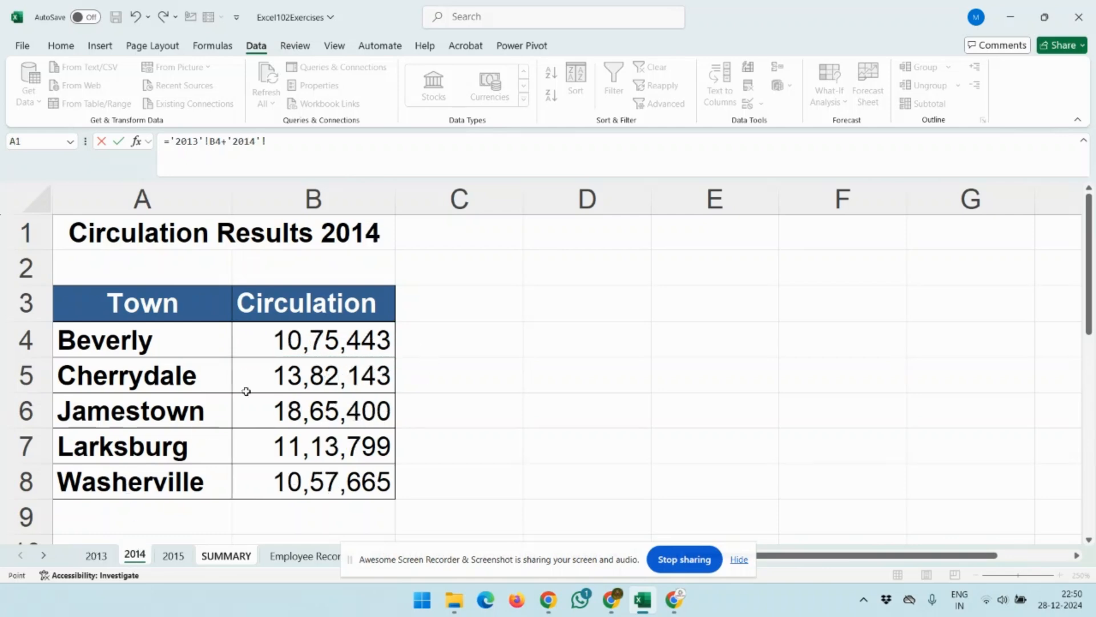
{"action": "left_click", "coordinate": [327, 345]}
{"action": "type", "text": "+"}
{"action": "left_click", "coordinate": [178, 561]}
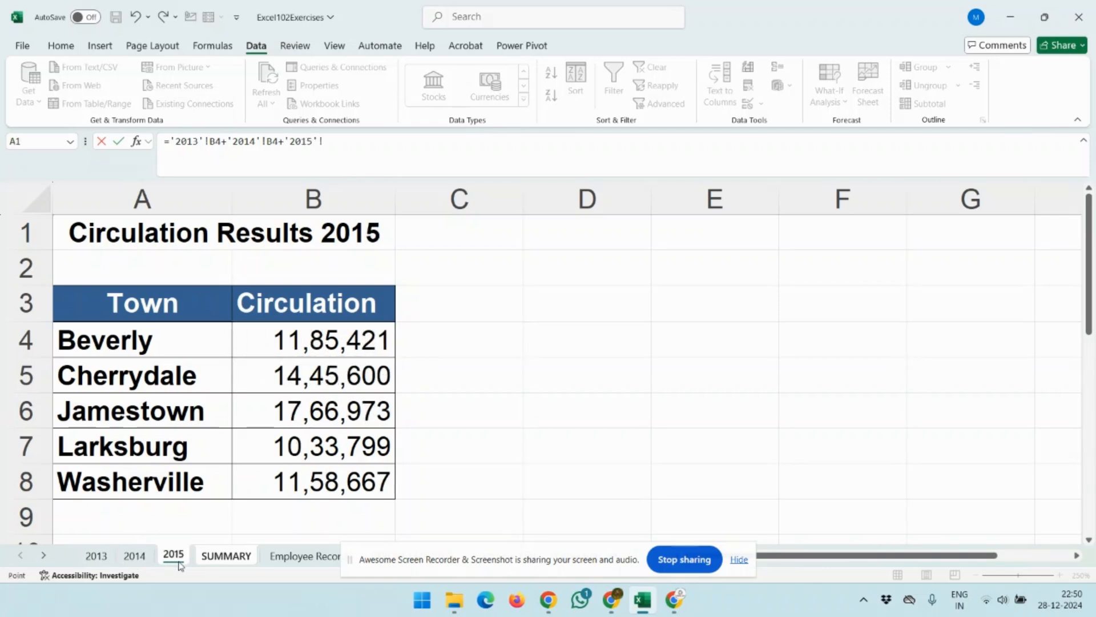
{"action": "left_click", "coordinate": [353, 340]}
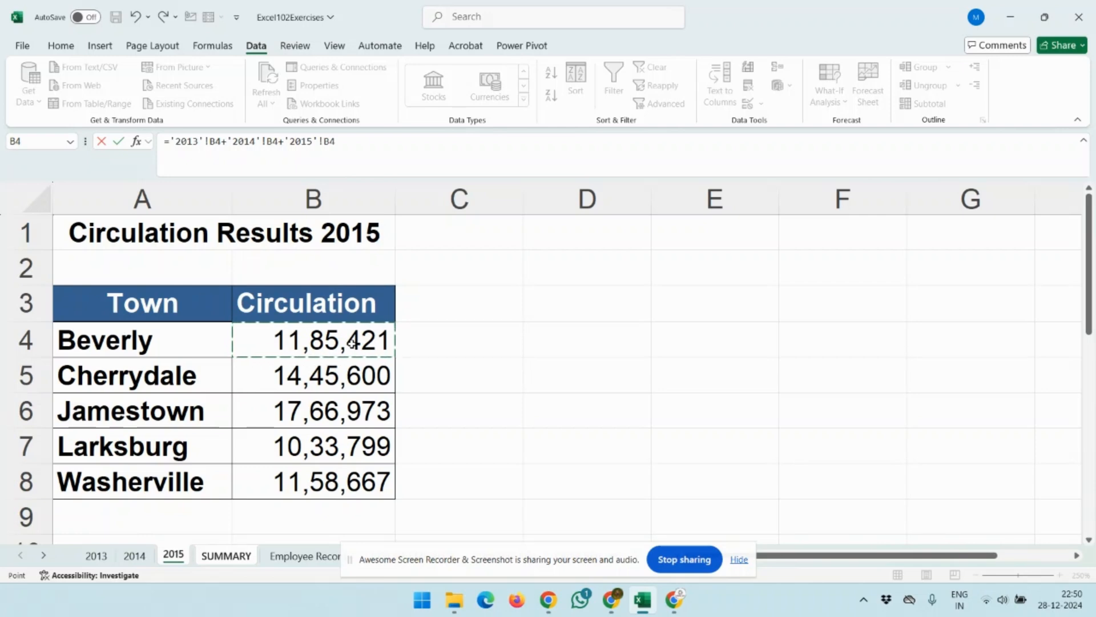
{"action": "key", "text": "Return"}
Step: Fill the Beverly total formula down through B8 for the remaining towns
{"action": "key", "text": "Up"}
{"action": "key", "text": "Left"}
{"action": "key", "text": "ctrl+Down"}
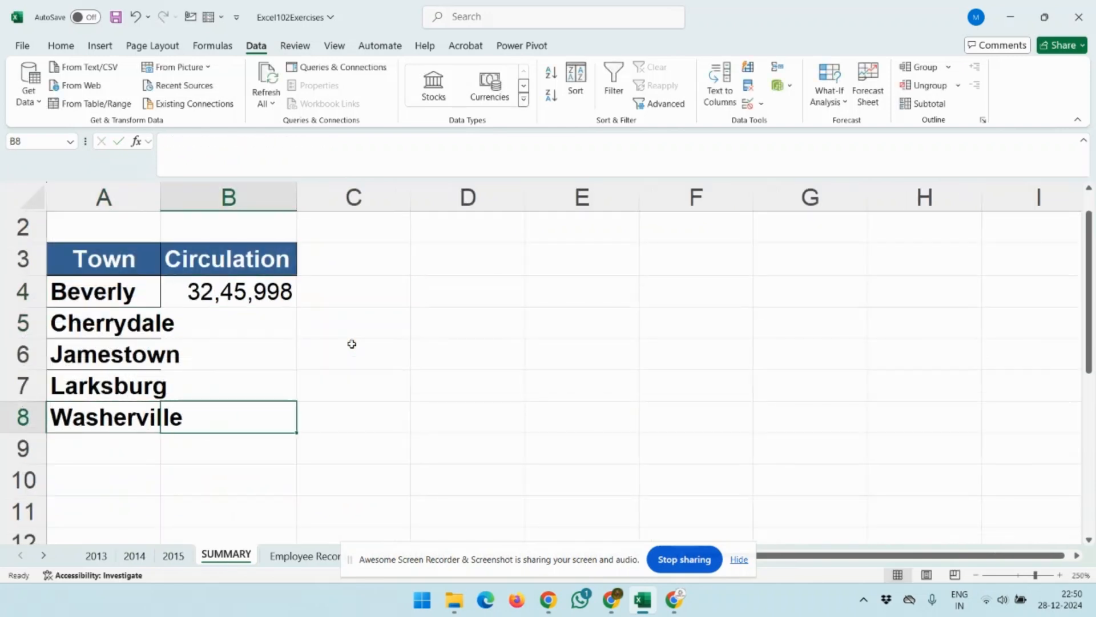
{"action": "key", "text": "Right"}
{"action": "key", "text": "ctrl+shift+Up"}
{"action": "key", "text": "ctrl+d"}
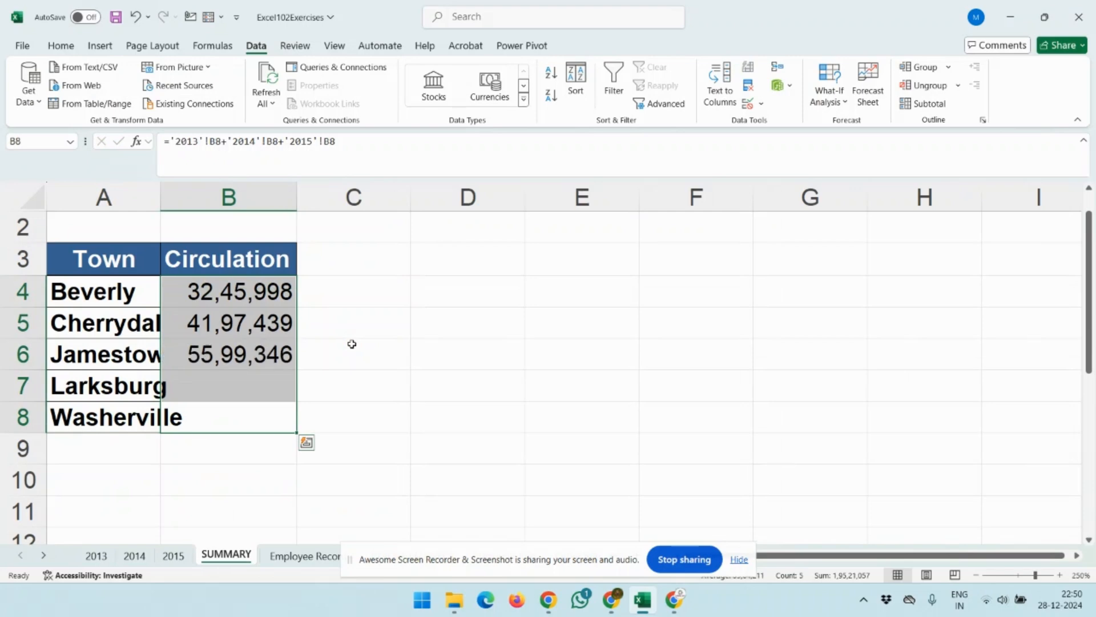
{"action": "key", "text": "Up"}
{"action": "key", "text": "Up"}
{"action": "key", "text": "Up"}
{"action": "key", "text": "Up"}
{"action": "key", "text": "Up"}
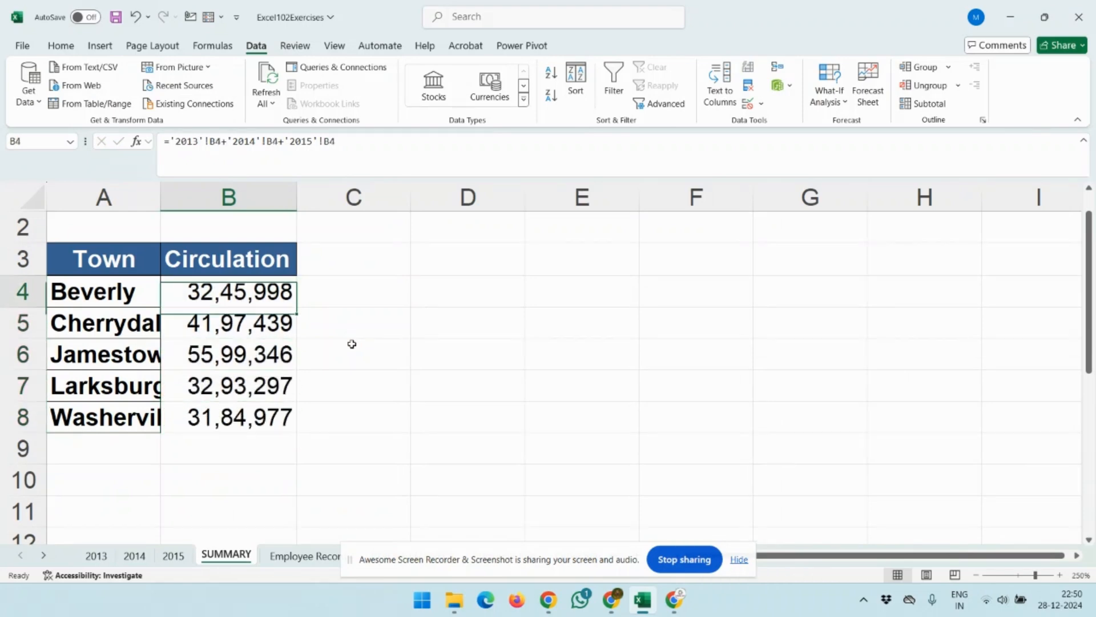
{"action": "key", "text": "Down"}
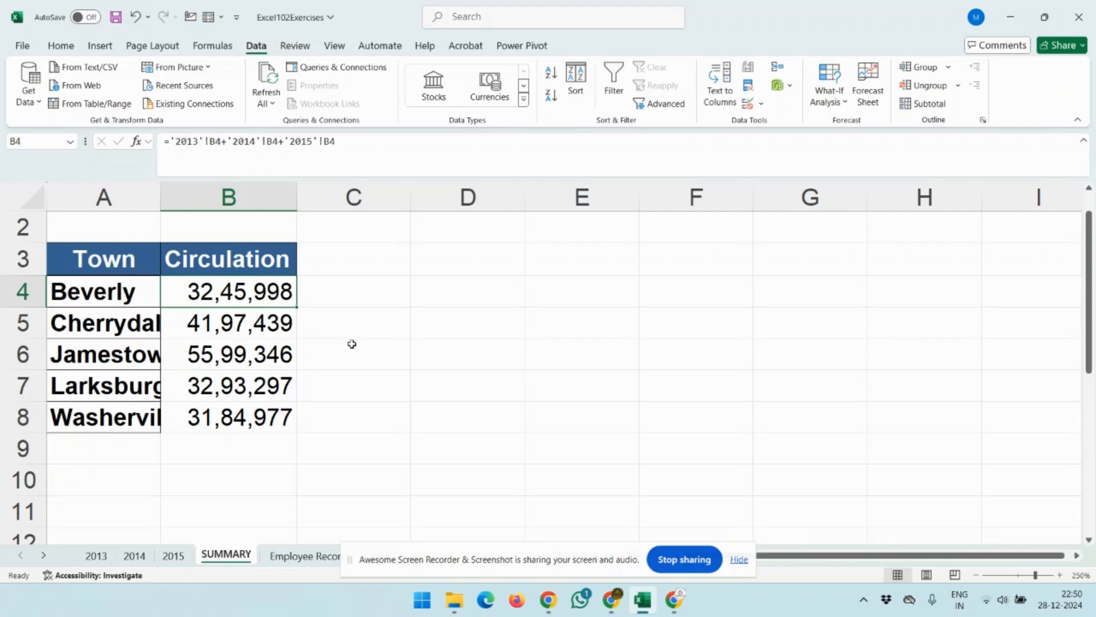
Step: Clear the town names and totals from A4:B8 on the SUMMARY sheet and return to A4
{"action": "key", "text": "Left"}
{"action": "key", "text": "shift+Right"}
{"action": "key", "text": "ctrl+shift+Down"}
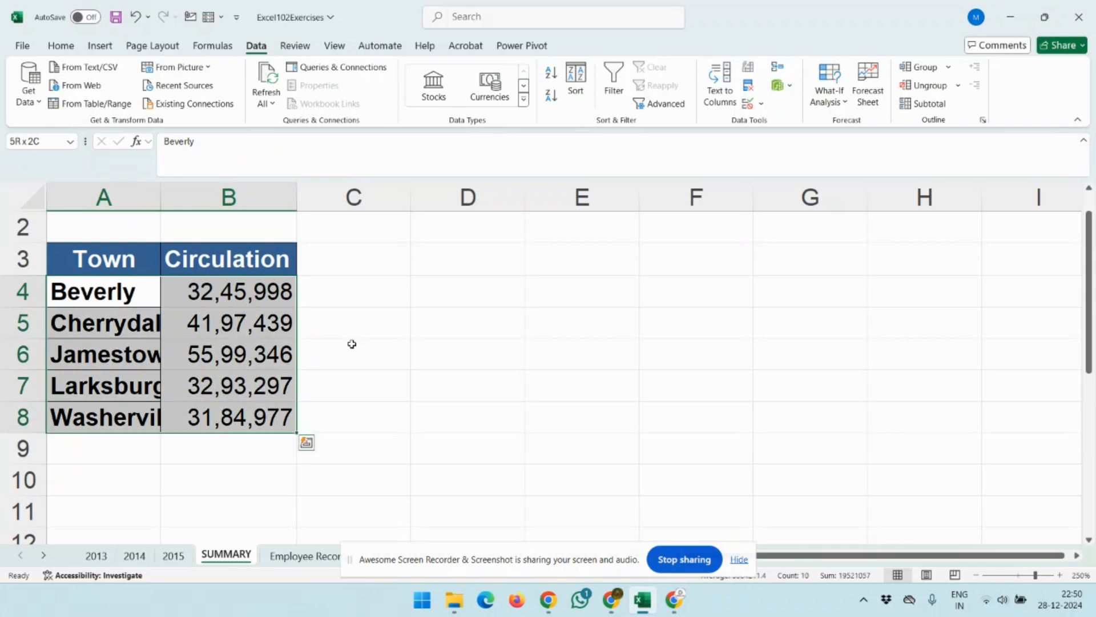
{"action": "key", "text": "Delete"}
{"action": "key", "text": "Up"}
{"action": "key", "text": "Down"}
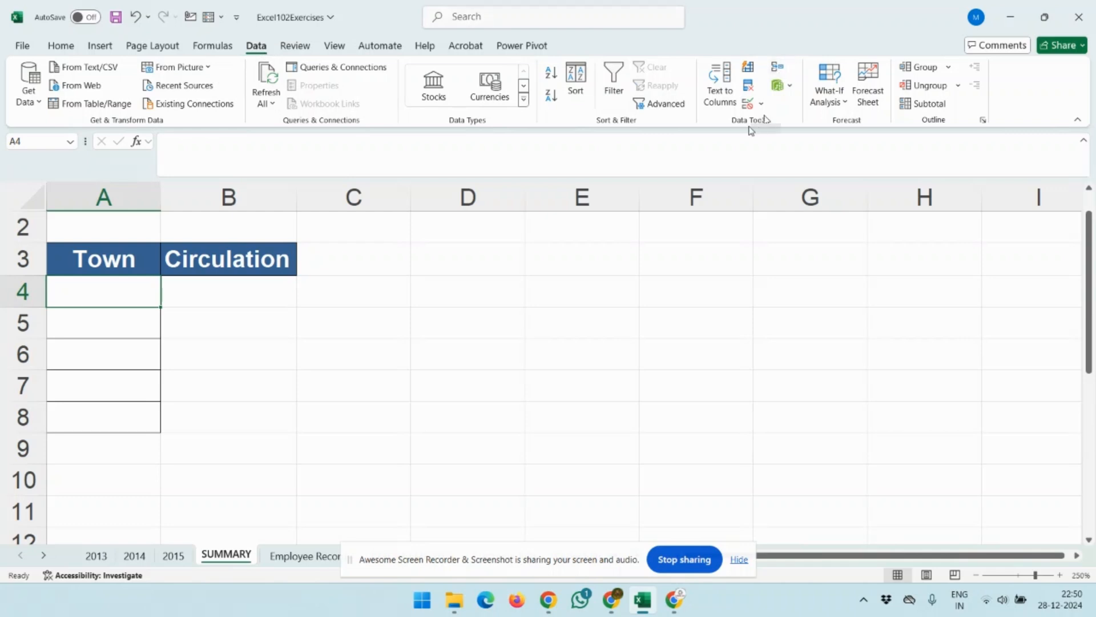
Step: Open Consolidate and delete the existing 2013, 2014 and 2015 references
{"action": "left_click", "coordinate": [782, 71]}
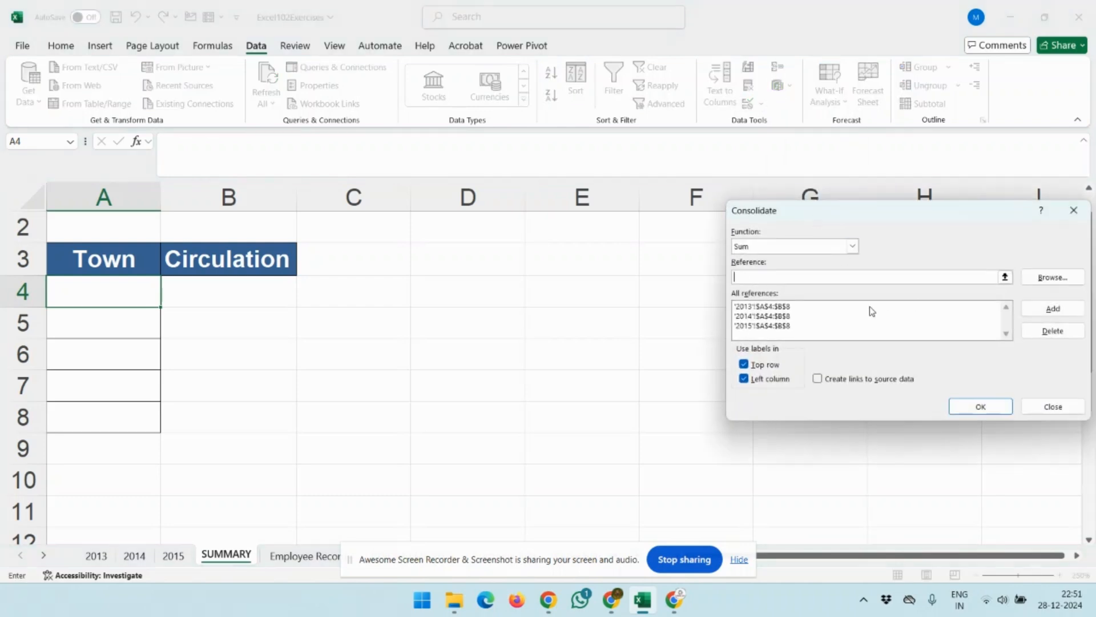
{"action": "left_click", "coordinate": [861, 307]}
{"action": "left_click", "coordinate": [1053, 330]}
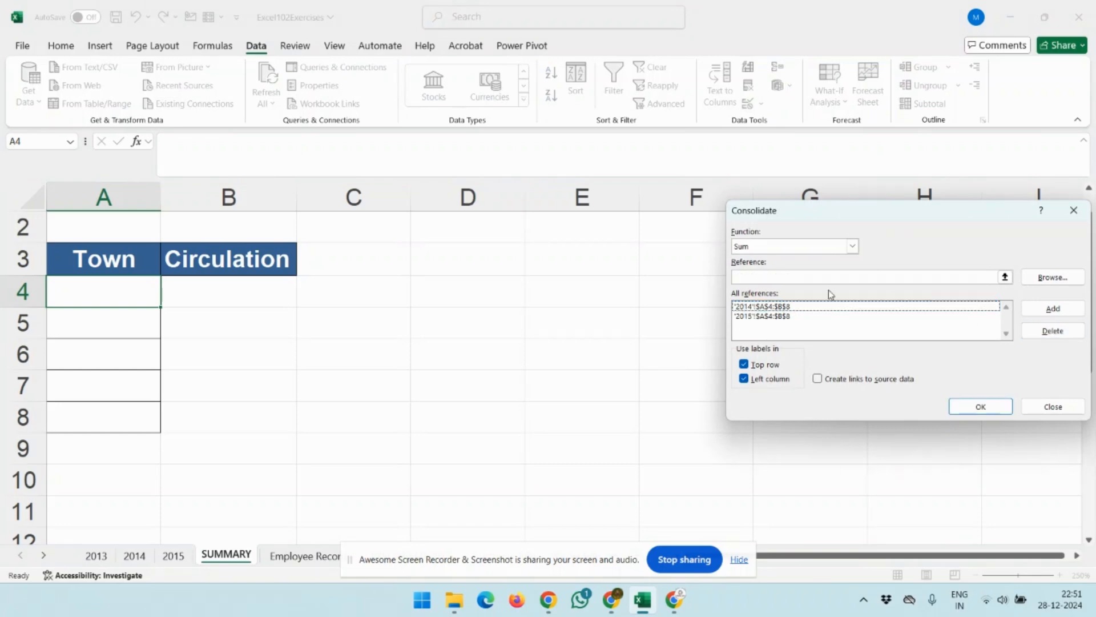
{"action": "left_click", "coordinate": [792, 308]}
{"action": "left_click", "coordinate": [1053, 331]}
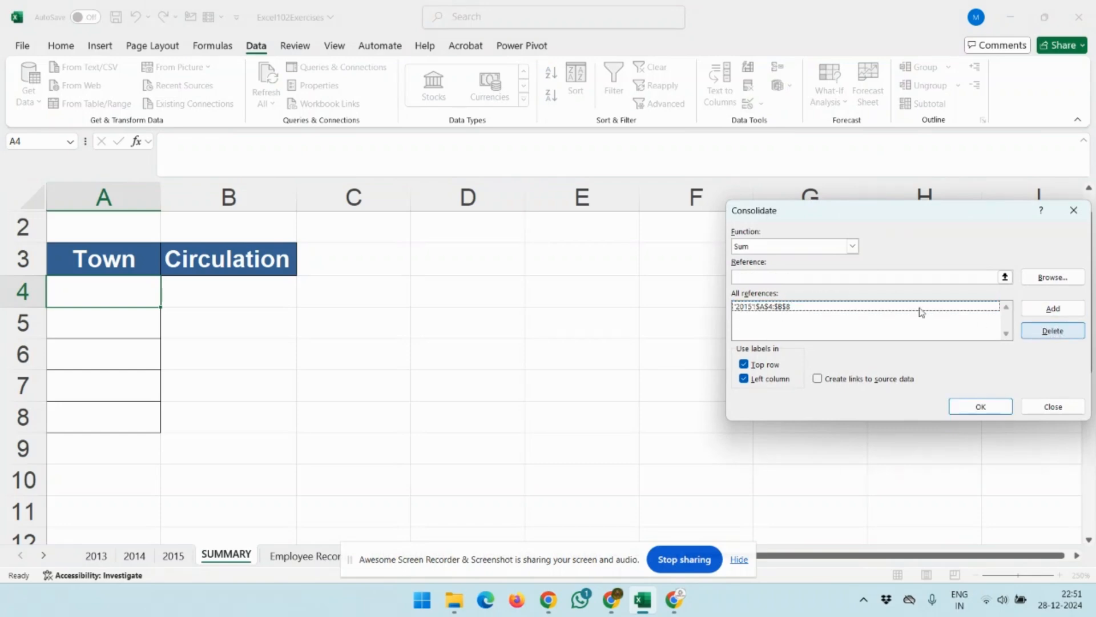
{"action": "left_click", "coordinate": [833, 308]}
{"action": "left_click", "coordinate": [1053, 331]}
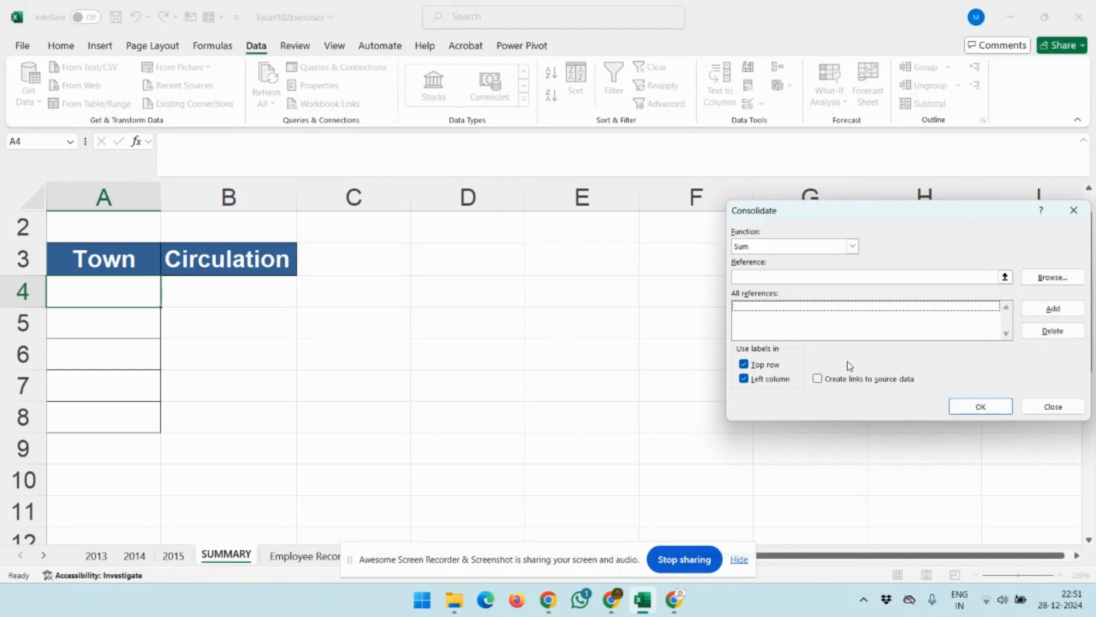
Step: Turn off the Top row and Left column label options for the consolidation
{"action": "left_click", "coordinate": [753, 366]}
{"action": "left_click", "coordinate": [747, 379]}
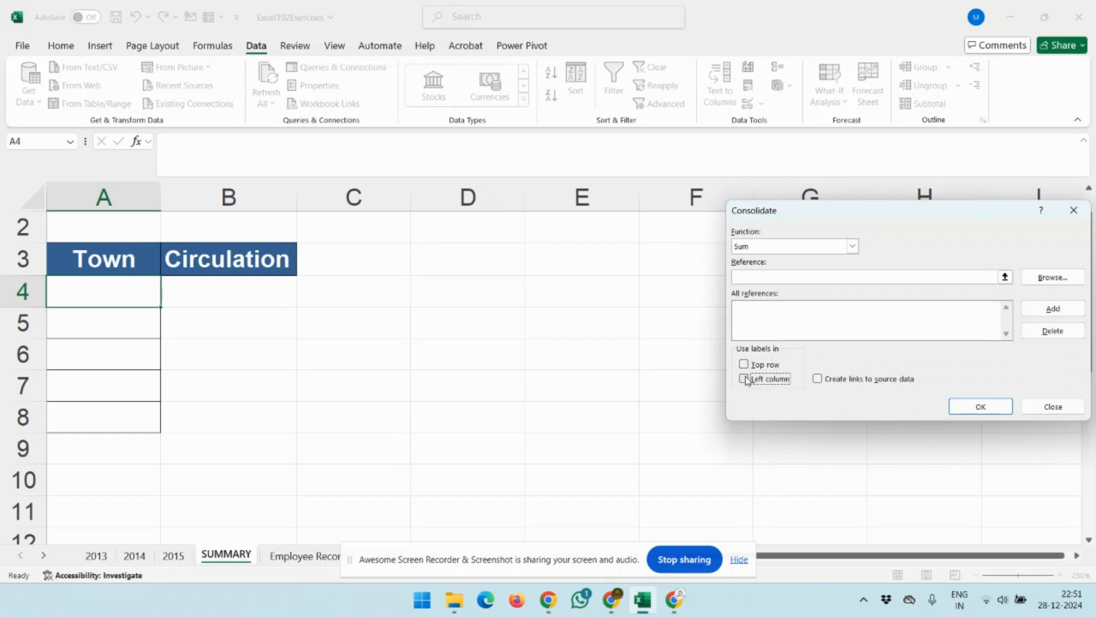
{"action": "left_click", "coordinate": [765, 314]}
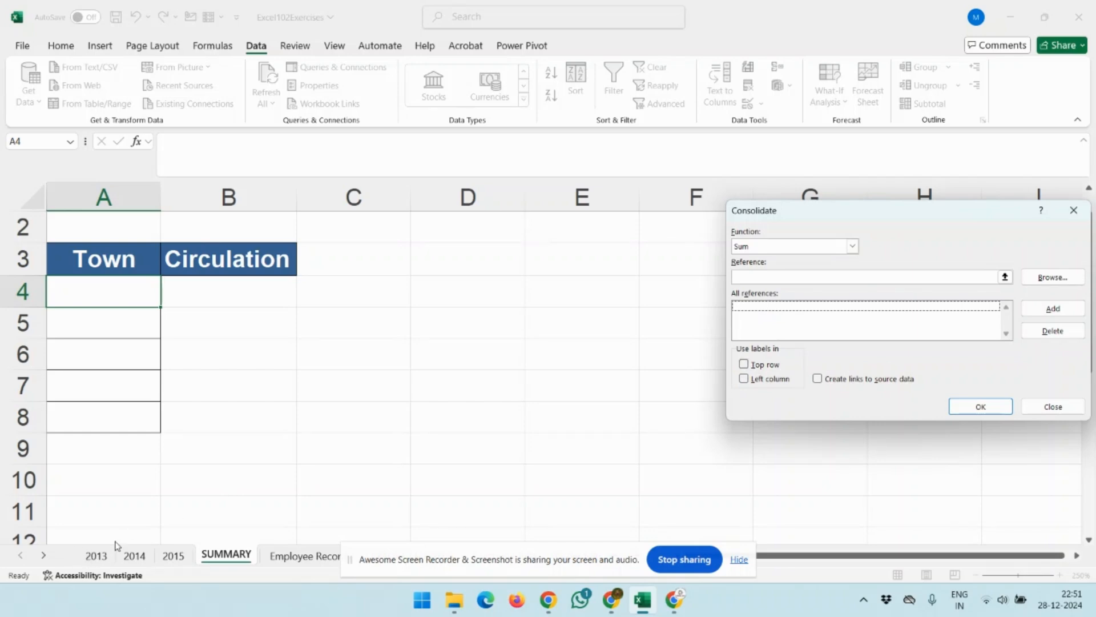
Step: Add the ranges A4:B8 of the 2013 and 2014 sheets to the consolidation references
{"action": "left_click", "coordinate": [820, 277]}
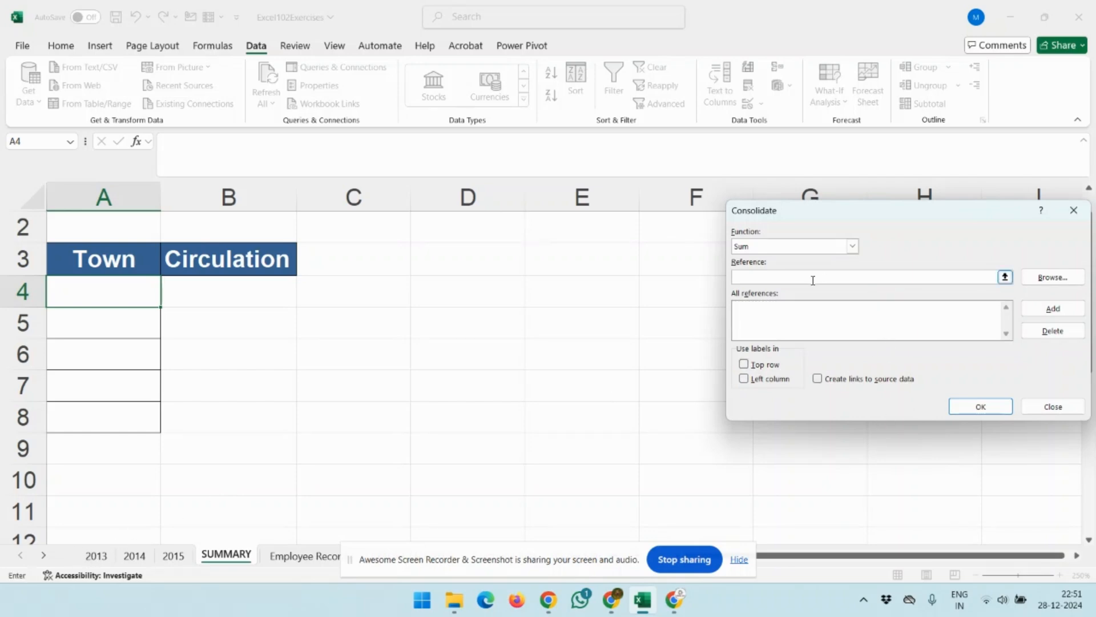
{"action": "left_click", "coordinate": [106, 556]}
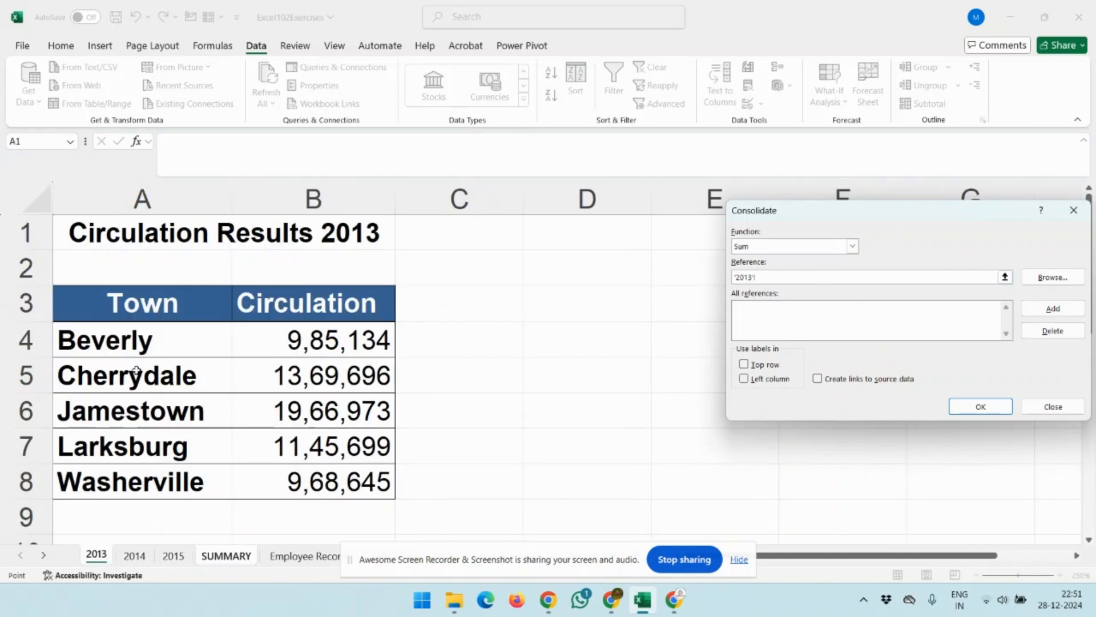
{"action": "left_click_drag", "start_coordinate": [137, 341], "coordinate": [343, 423]}
{"action": "left_click_drag", "start_coordinate": [344, 473], "coordinate": [344, 474]}
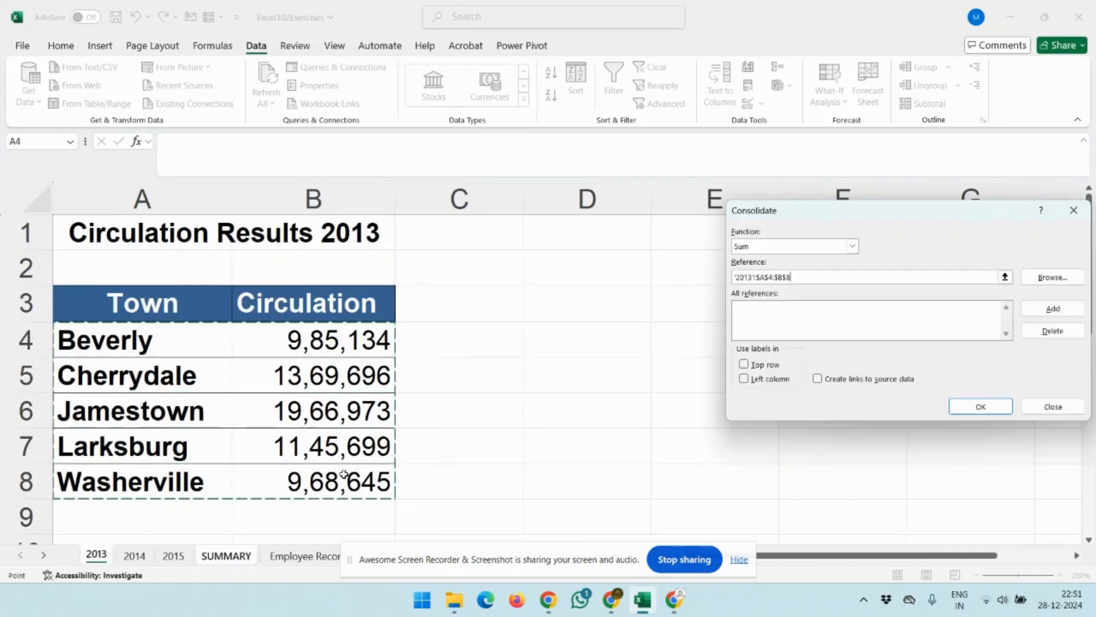
{"action": "left_click", "coordinate": [1049, 310]}
{"action": "left_click", "coordinate": [141, 554]}
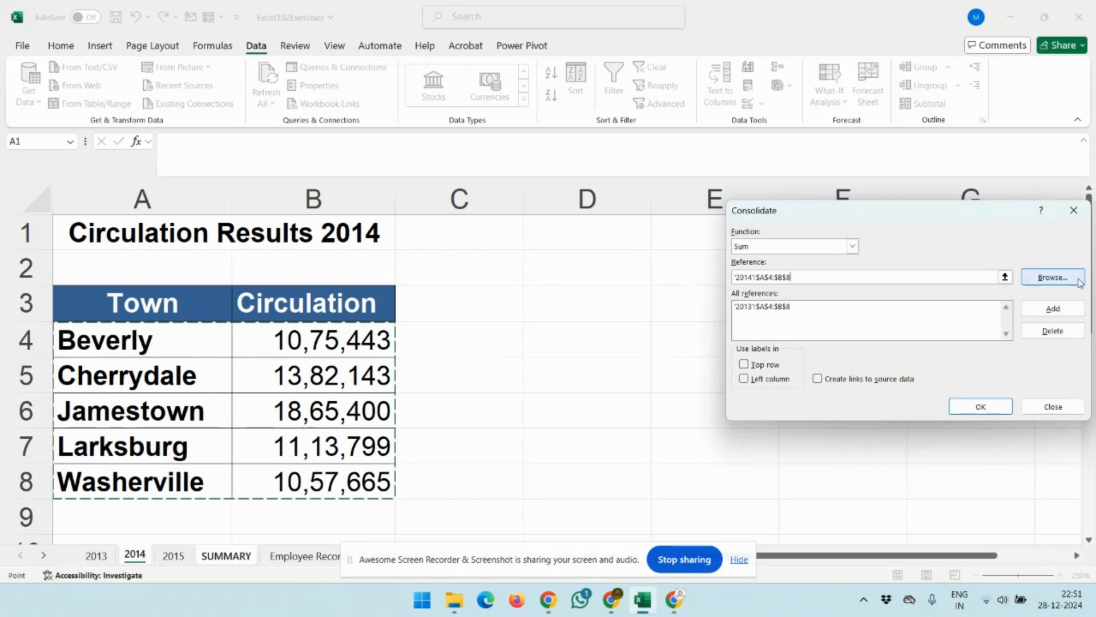
{"action": "left_click", "coordinate": [1055, 312]}
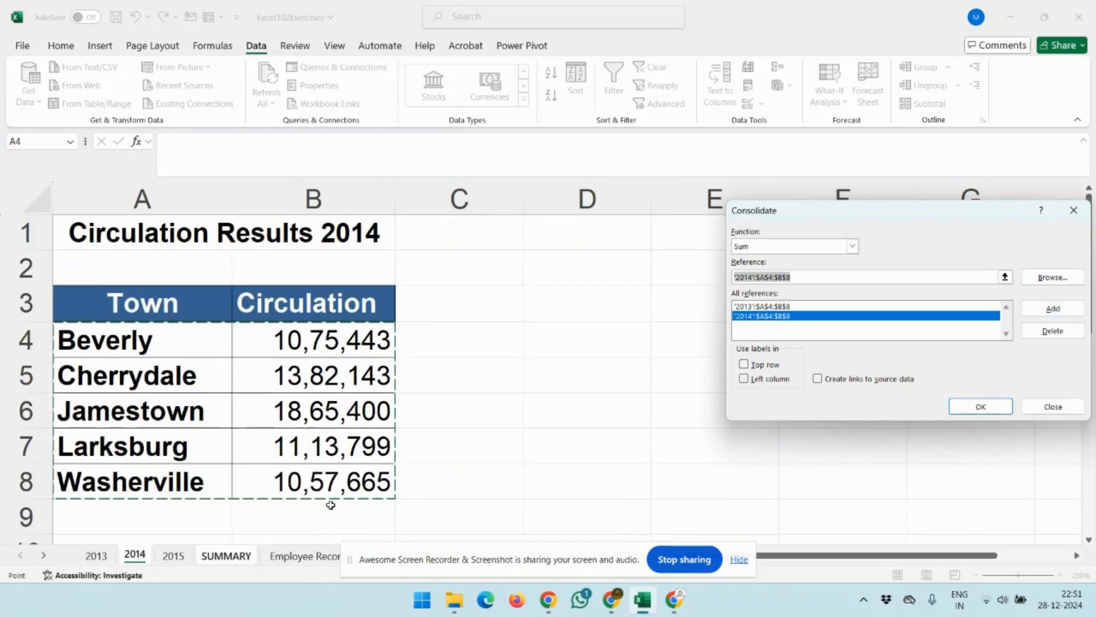
Step: Add the 2015 sheet's range A4:B8 to the references, enable Left column labels and run the Sum consolidation
{"action": "left_click", "coordinate": [175, 556]}
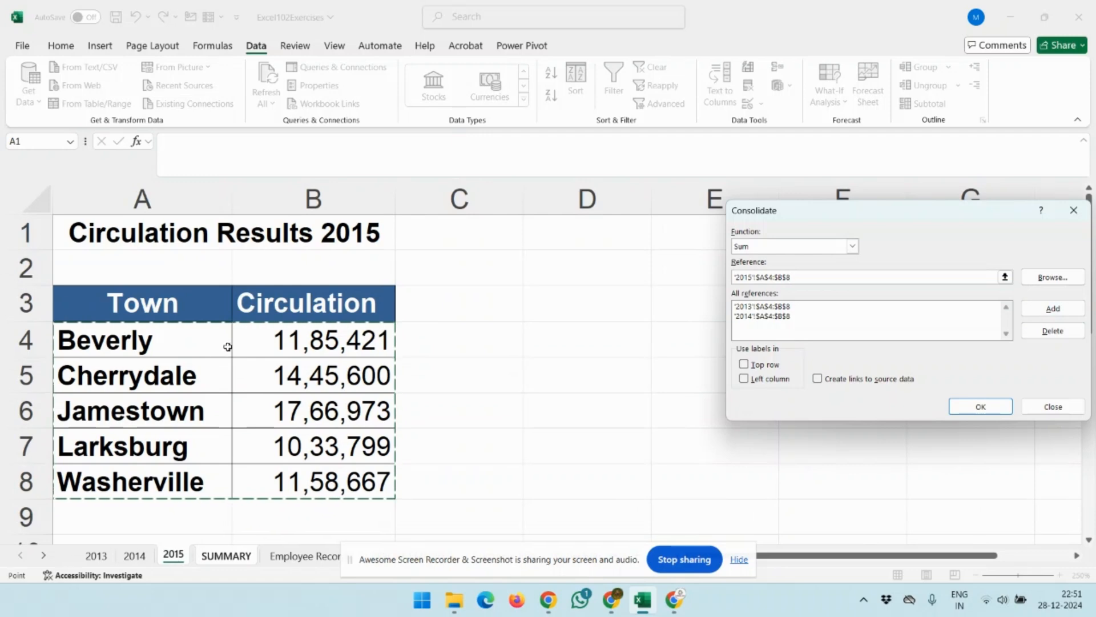
{"action": "left_click", "coordinate": [1053, 308]}
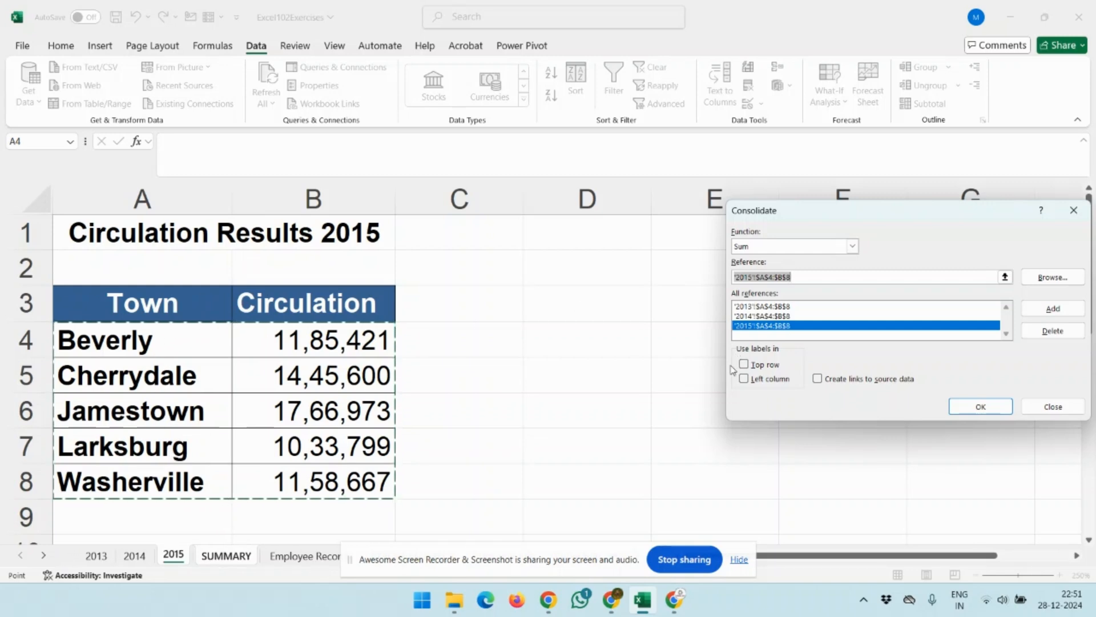
{"action": "left_click", "coordinate": [744, 379]}
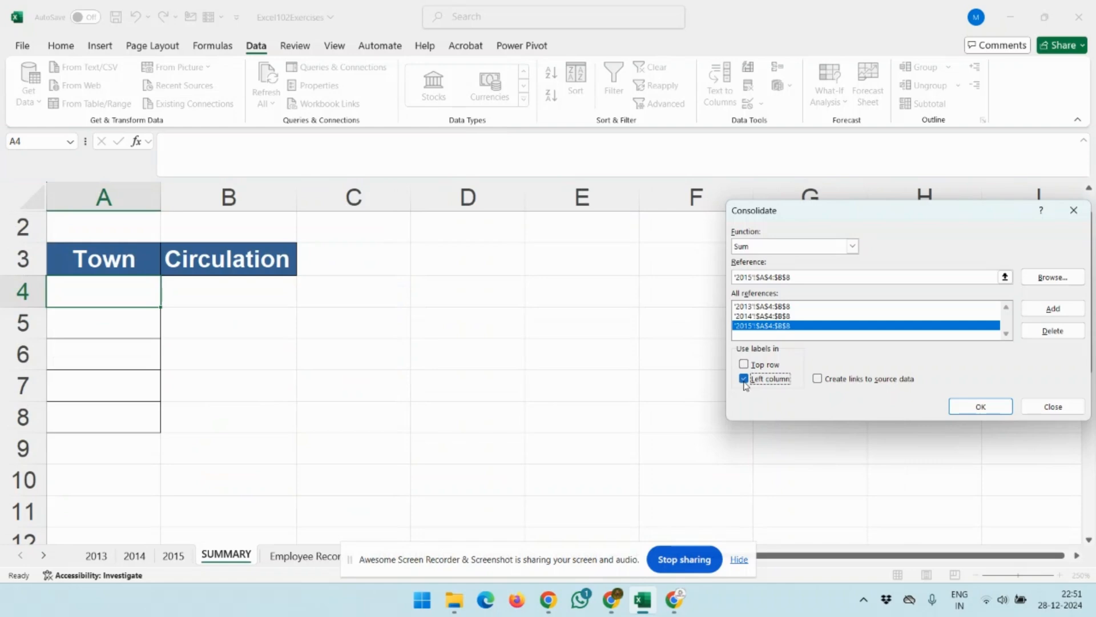
{"action": "left_click", "coordinate": [982, 407]}
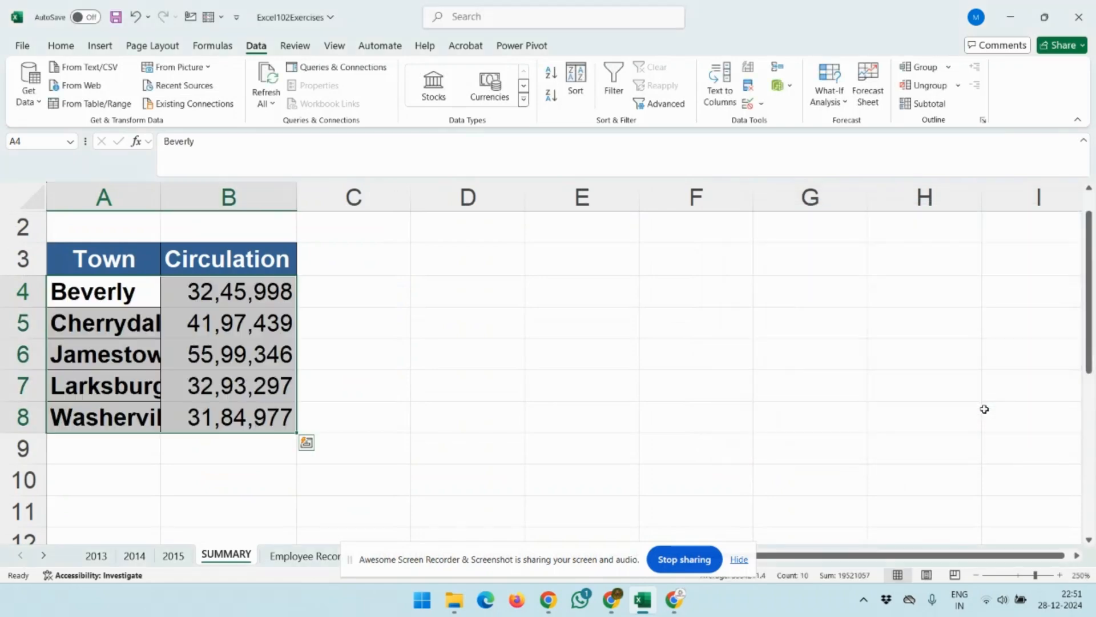
Step: Check whether the consolidated circulation cells in column B of the SUMMARY sheet hold fixed values or formulas
{"action": "left_click", "coordinate": [274, 290]}
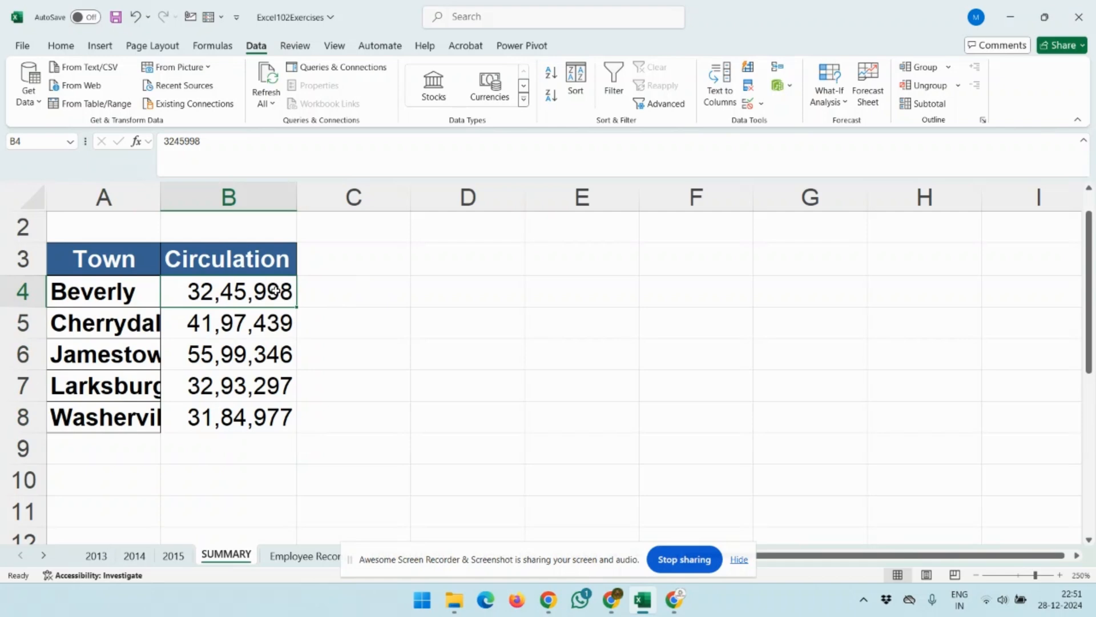
{"action": "key", "text": "Down"}
{"action": "key", "text": "Up"}
{"action": "key", "text": "Down"}
{"action": "key", "text": "Down"}
{"action": "key", "text": "Up"}
{"action": "key", "text": "Up"}
{"action": "key", "text": "Left"}
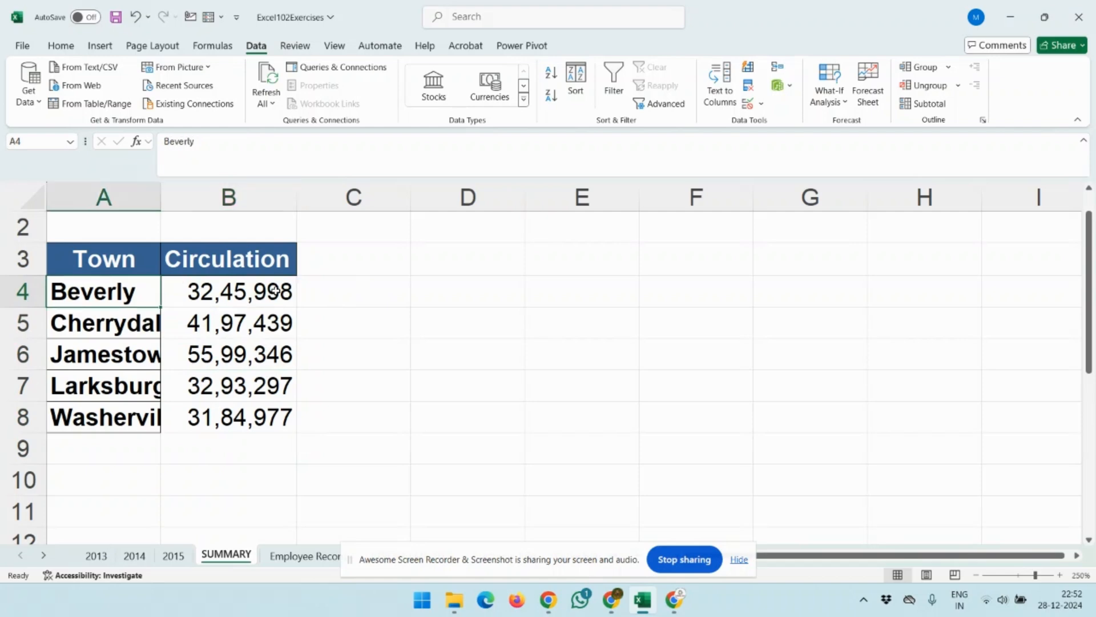
{"action": "key", "text": "Right"}
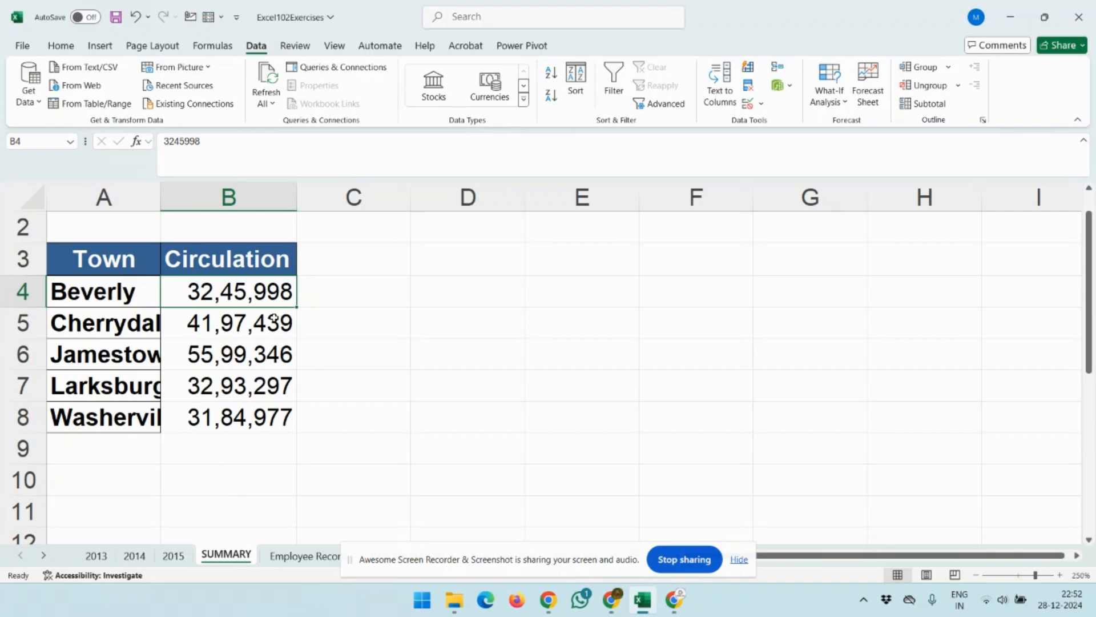
Step: Try to rerun the consolidation from cell B4 with Create links to source data enabled
{"action": "left_click", "coordinate": [786, 70]}
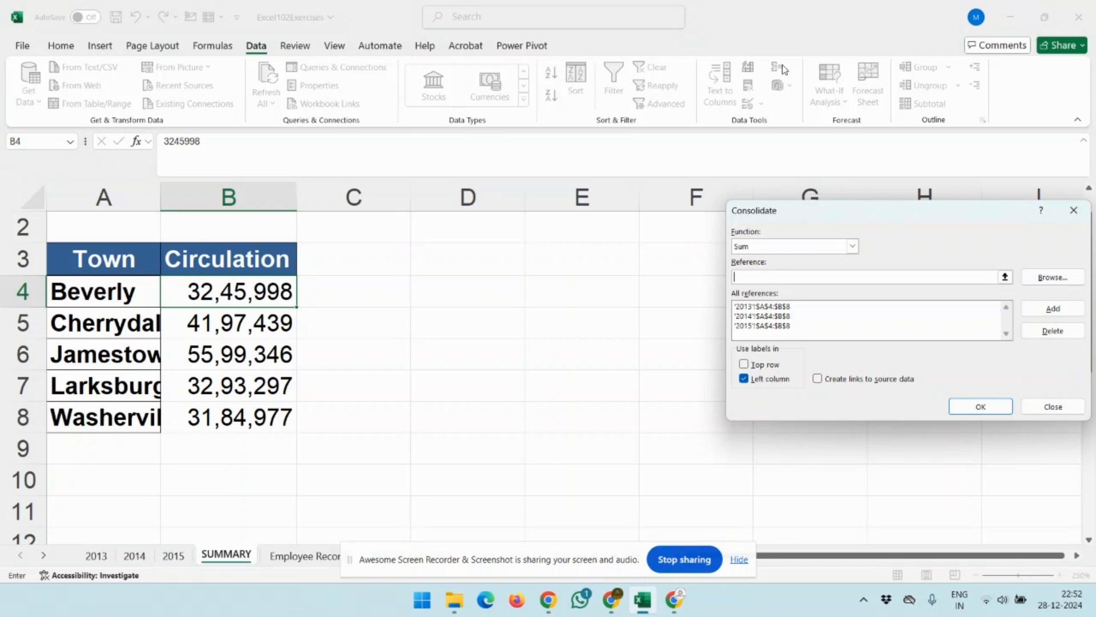
{"action": "left_click", "coordinate": [818, 380]}
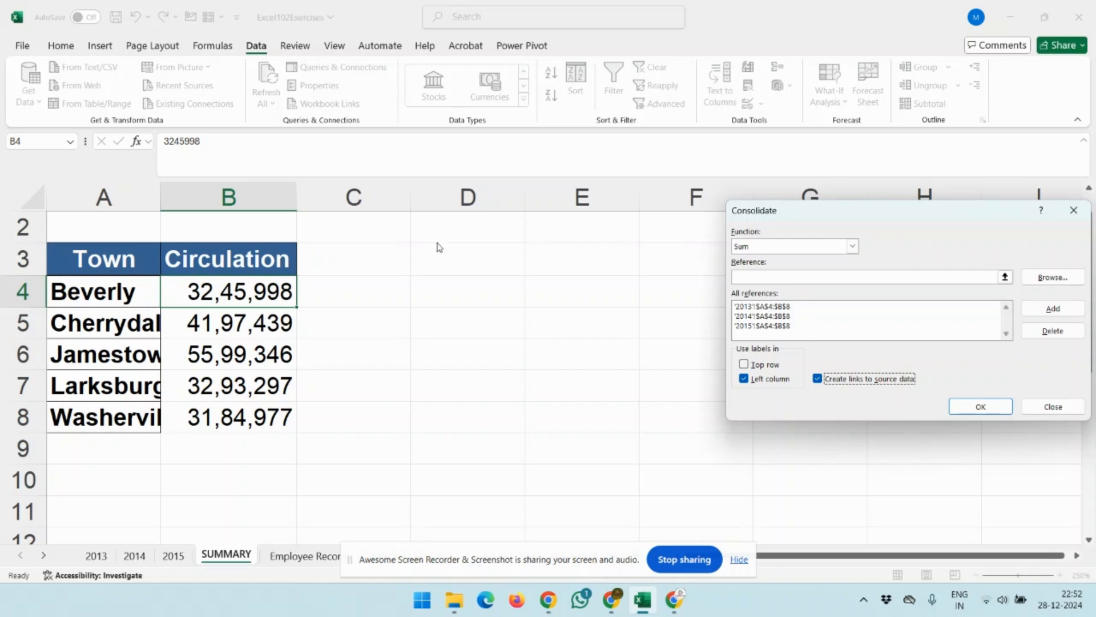
{"action": "left_click", "coordinate": [981, 409]}
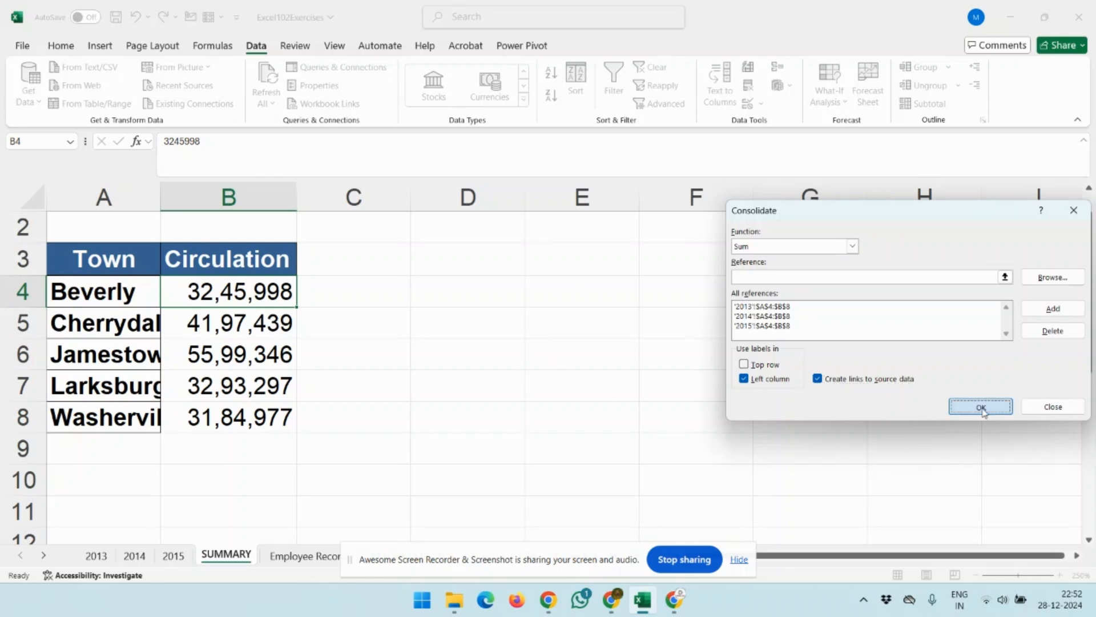
{"action": "left_click", "coordinate": [558, 338]}
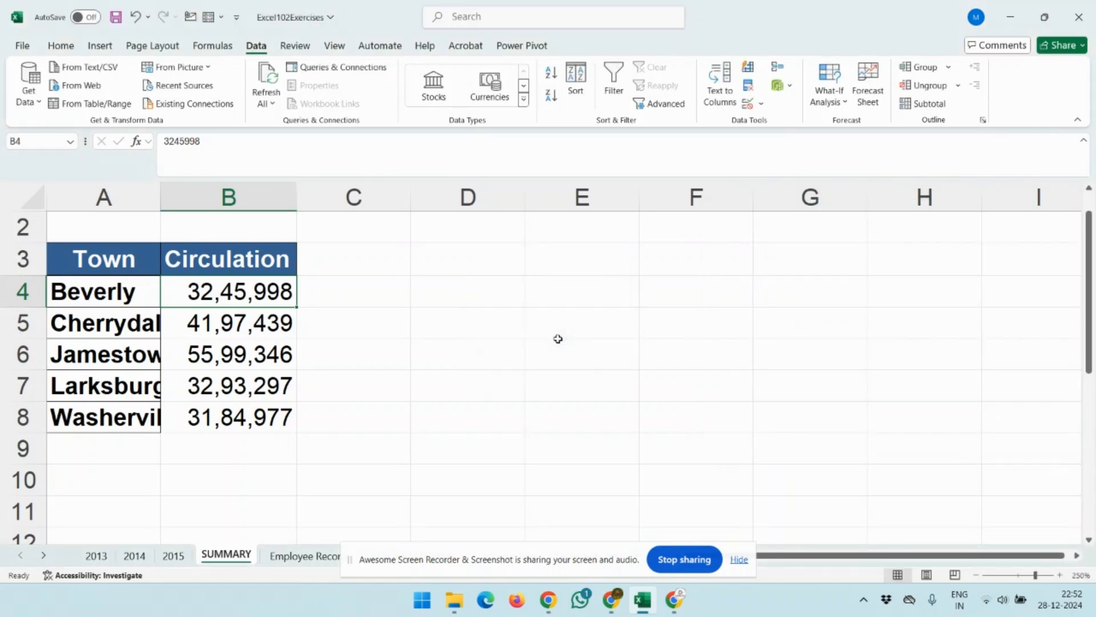
Step: Consolidate the three sheets over A4:B8 on the SUMMARY sheet with Create links to source data enabled
{"action": "left_click", "coordinate": [121, 293]}
{"action": "key", "text": "ctrl+shift+Right"}
{"action": "key", "text": "ctrl+shift+Down"}
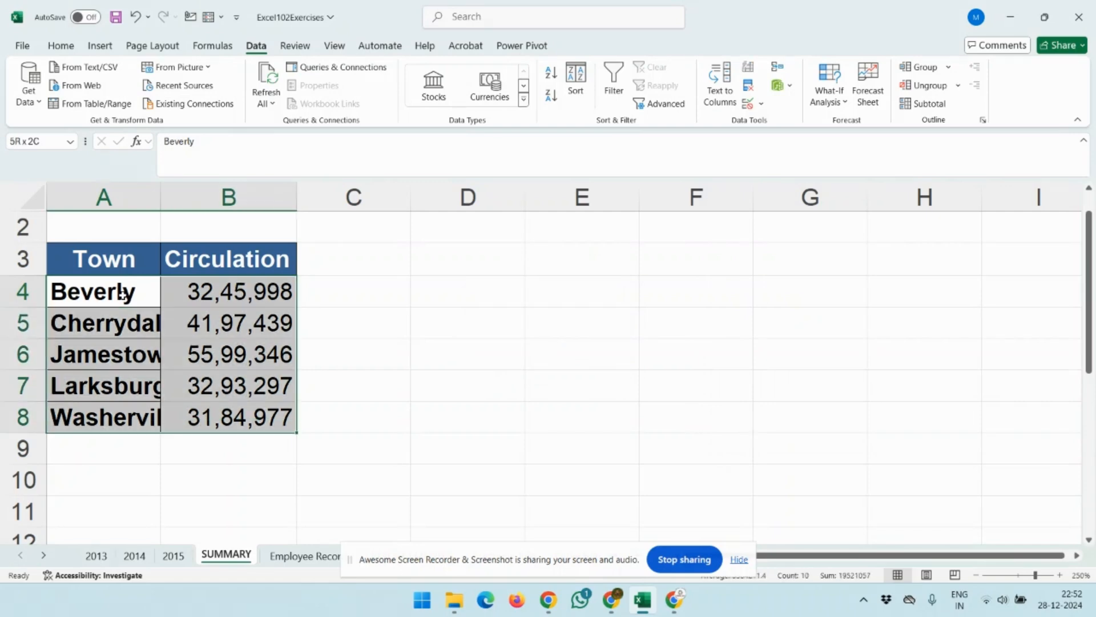
{"action": "left_click", "coordinate": [777, 67]}
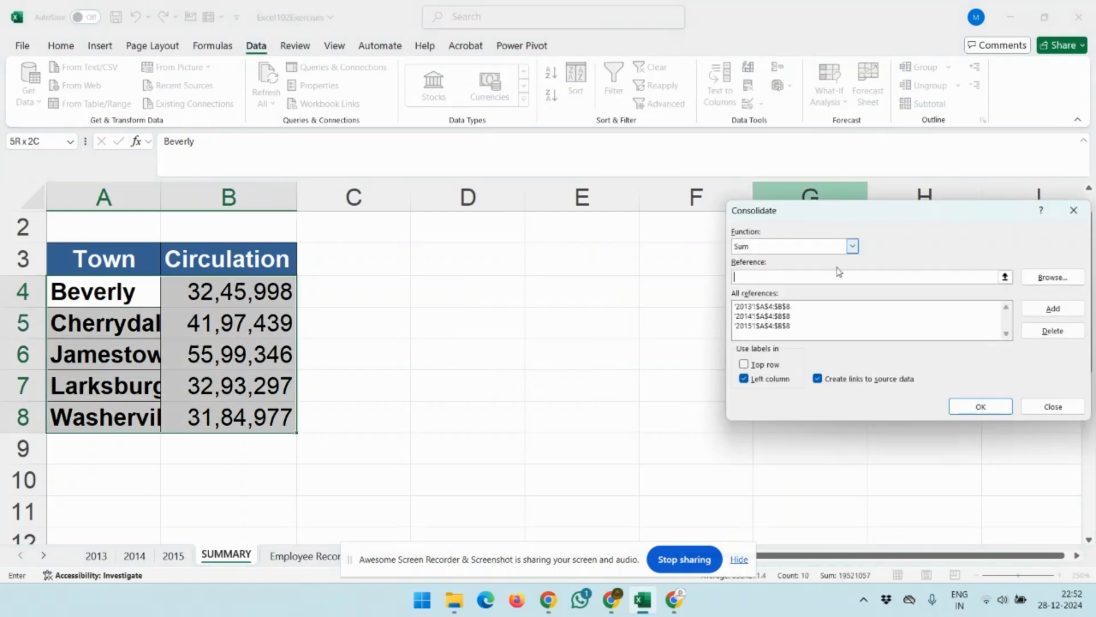
{"action": "left_click", "coordinate": [822, 380]}
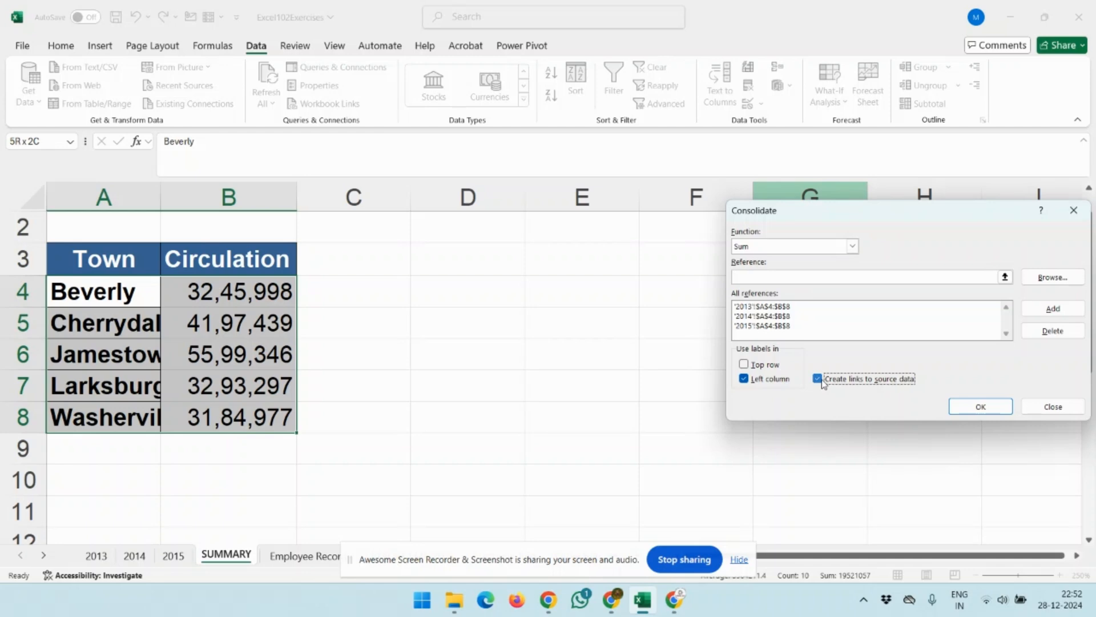
{"action": "left_click", "coordinate": [983, 407]}
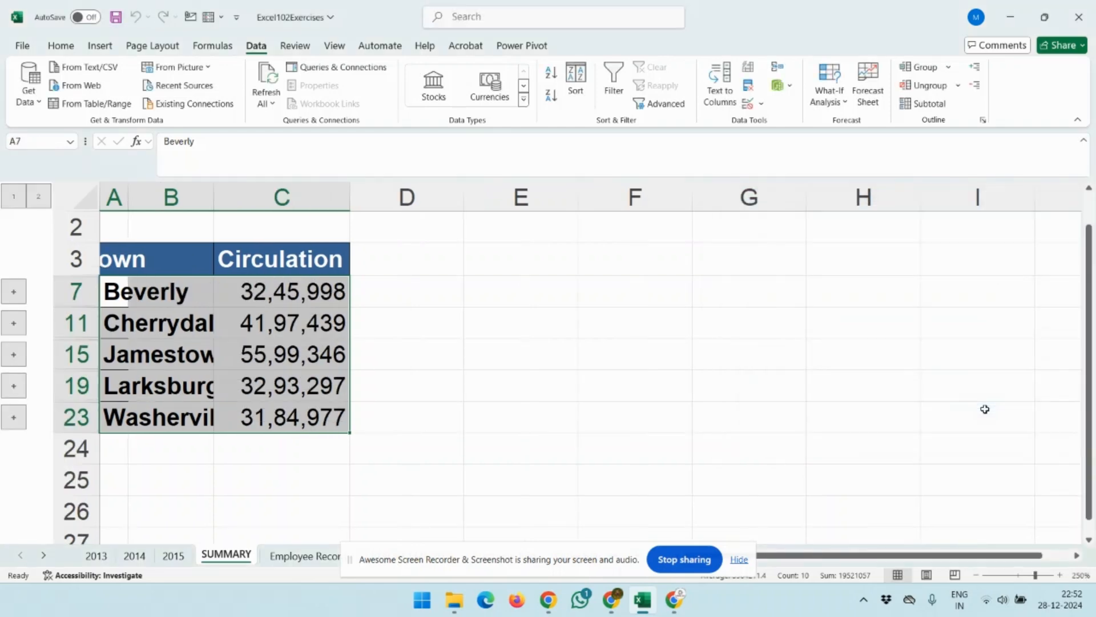
Step: Examine the formula behind Beverly's total and the linked yearly cells in its expanded outline group, then collapse the group
{"action": "left_click", "coordinate": [136, 293]}
{"action": "key", "text": "Right"}
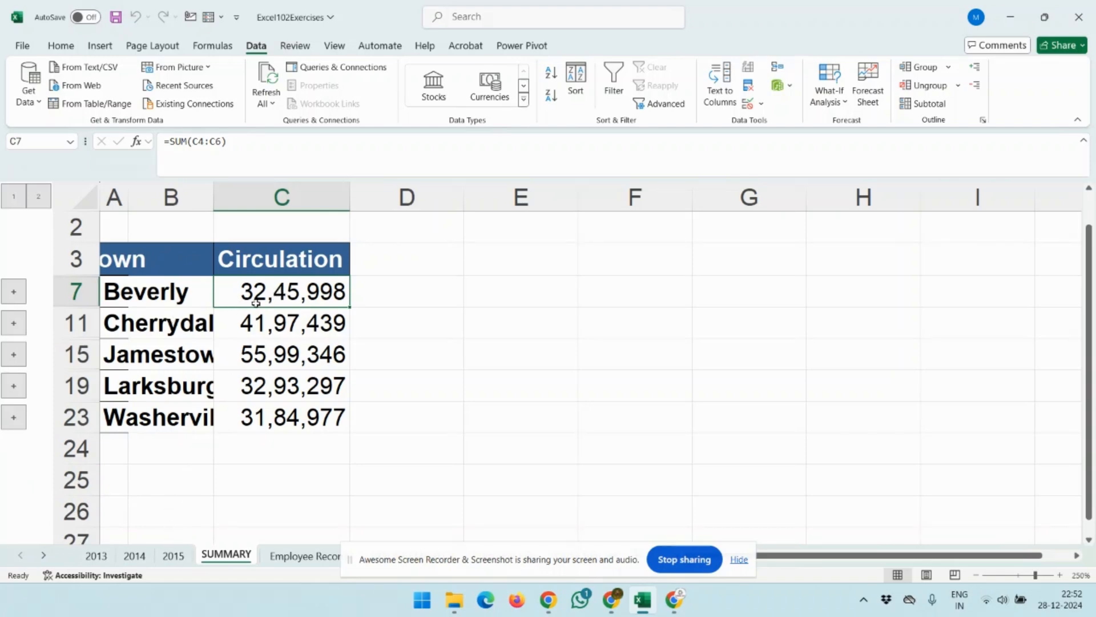
{"action": "left_click", "coordinate": [13, 292]}
{"action": "left_click", "coordinate": [308, 289]}
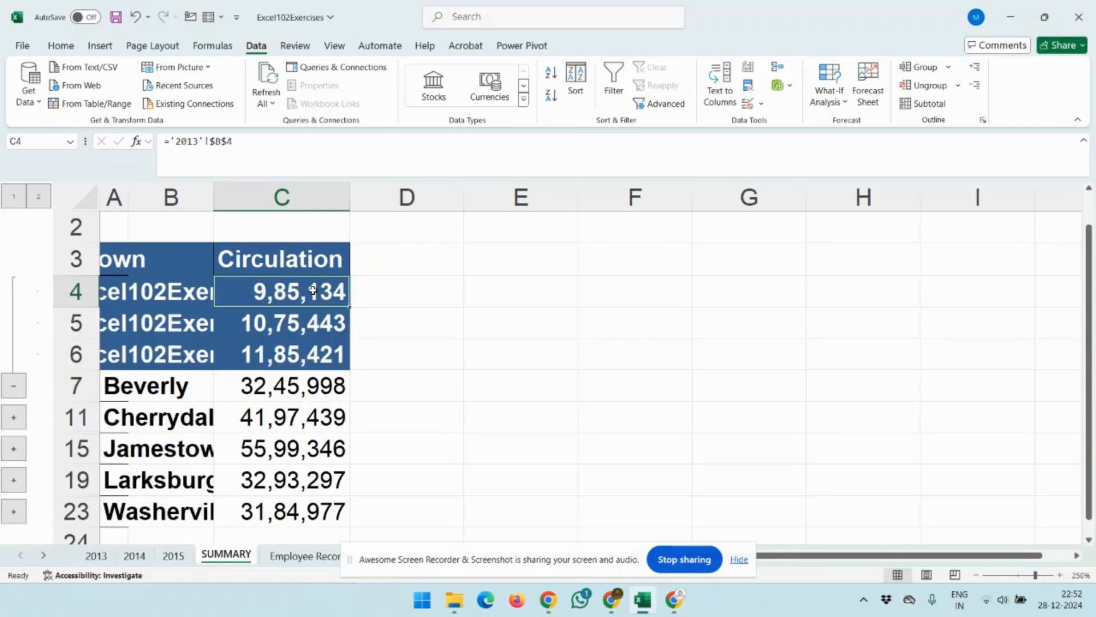
{"action": "left_click", "coordinate": [306, 323]}
{"action": "left_click", "coordinate": [300, 358]}
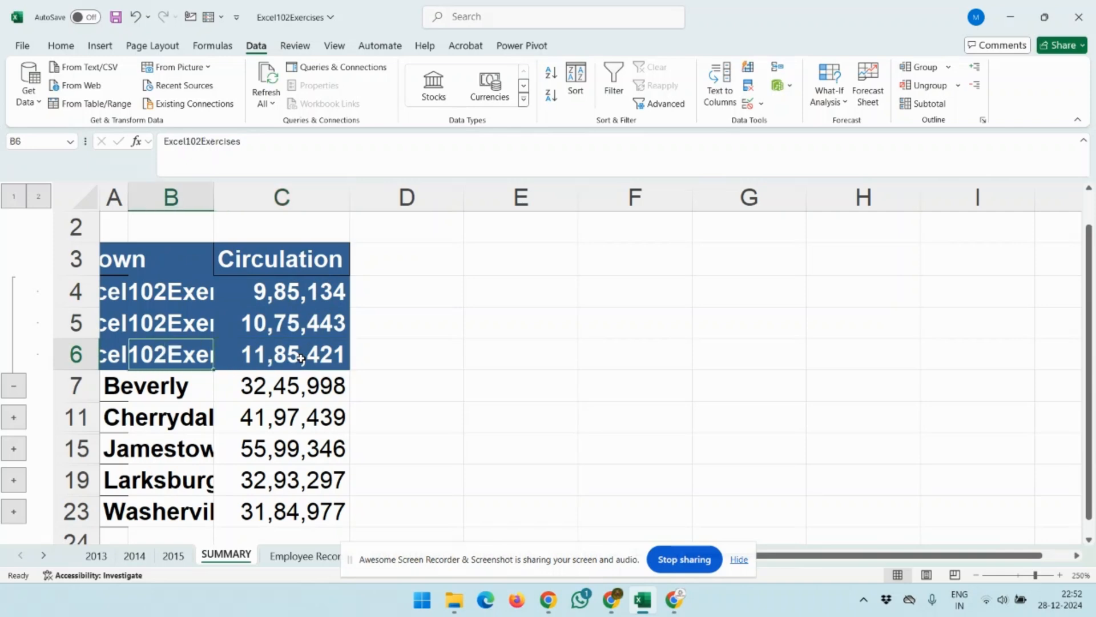
{"action": "key", "text": "Up"}
{"action": "key", "text": "Up"}
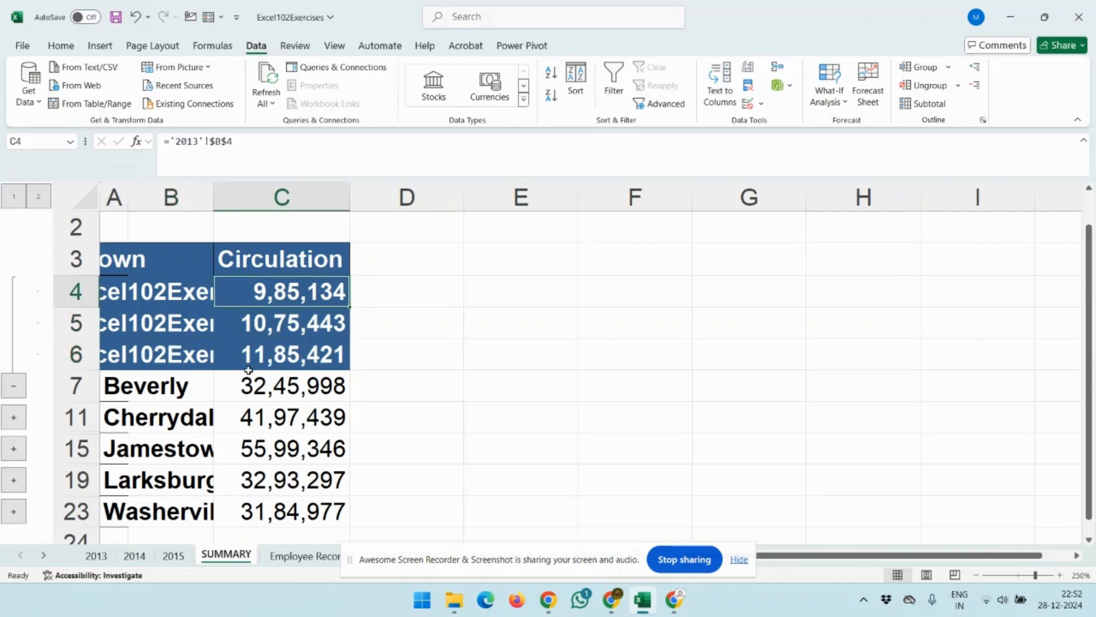
{"action": "left_click", "coordinate": [14, 387]}
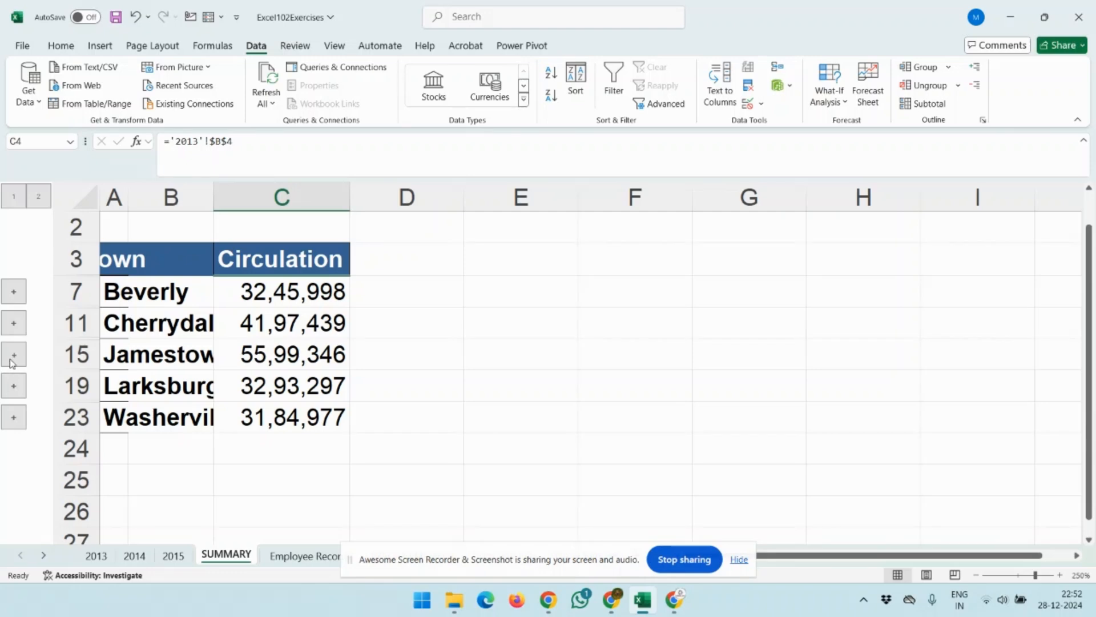
Step: Expand the Jamestown and Cherrydale outline groups to view their yearly source rows
{"action": "left_click", "coordinate": [10, 359]}
{"action": "left_click", "coordinate": [203, 353]}
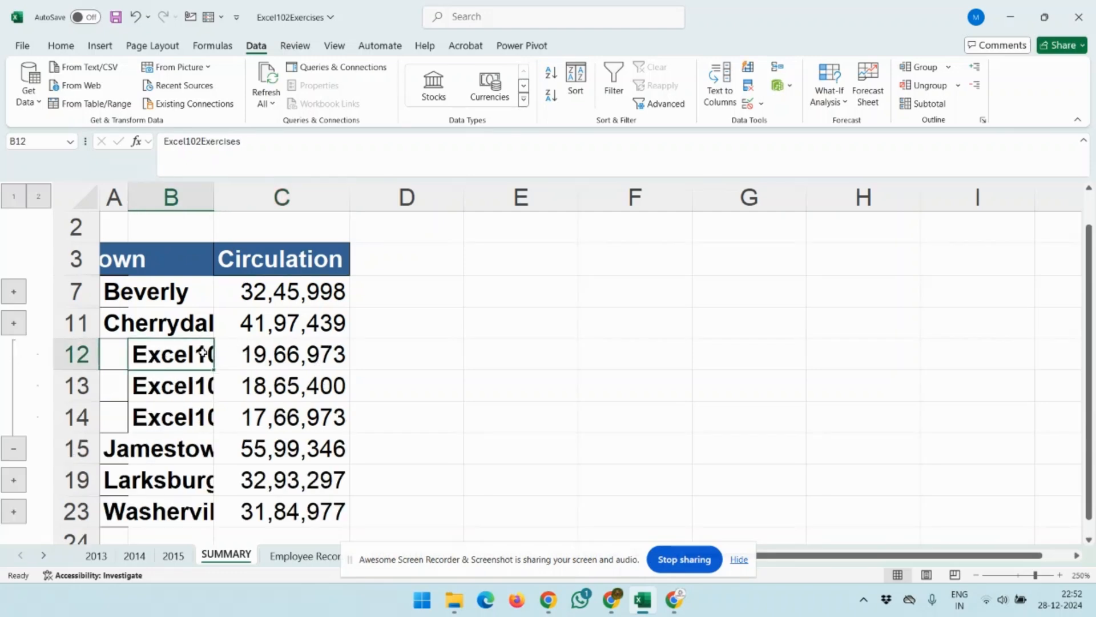
{"action": "left_click", "coordinate": [12, 326]}
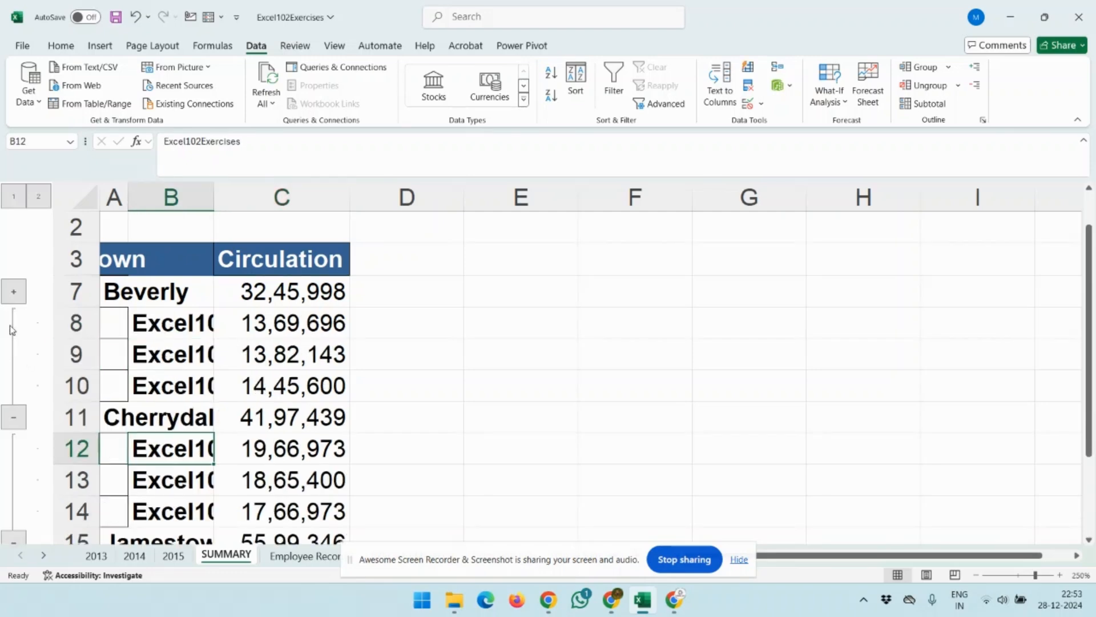